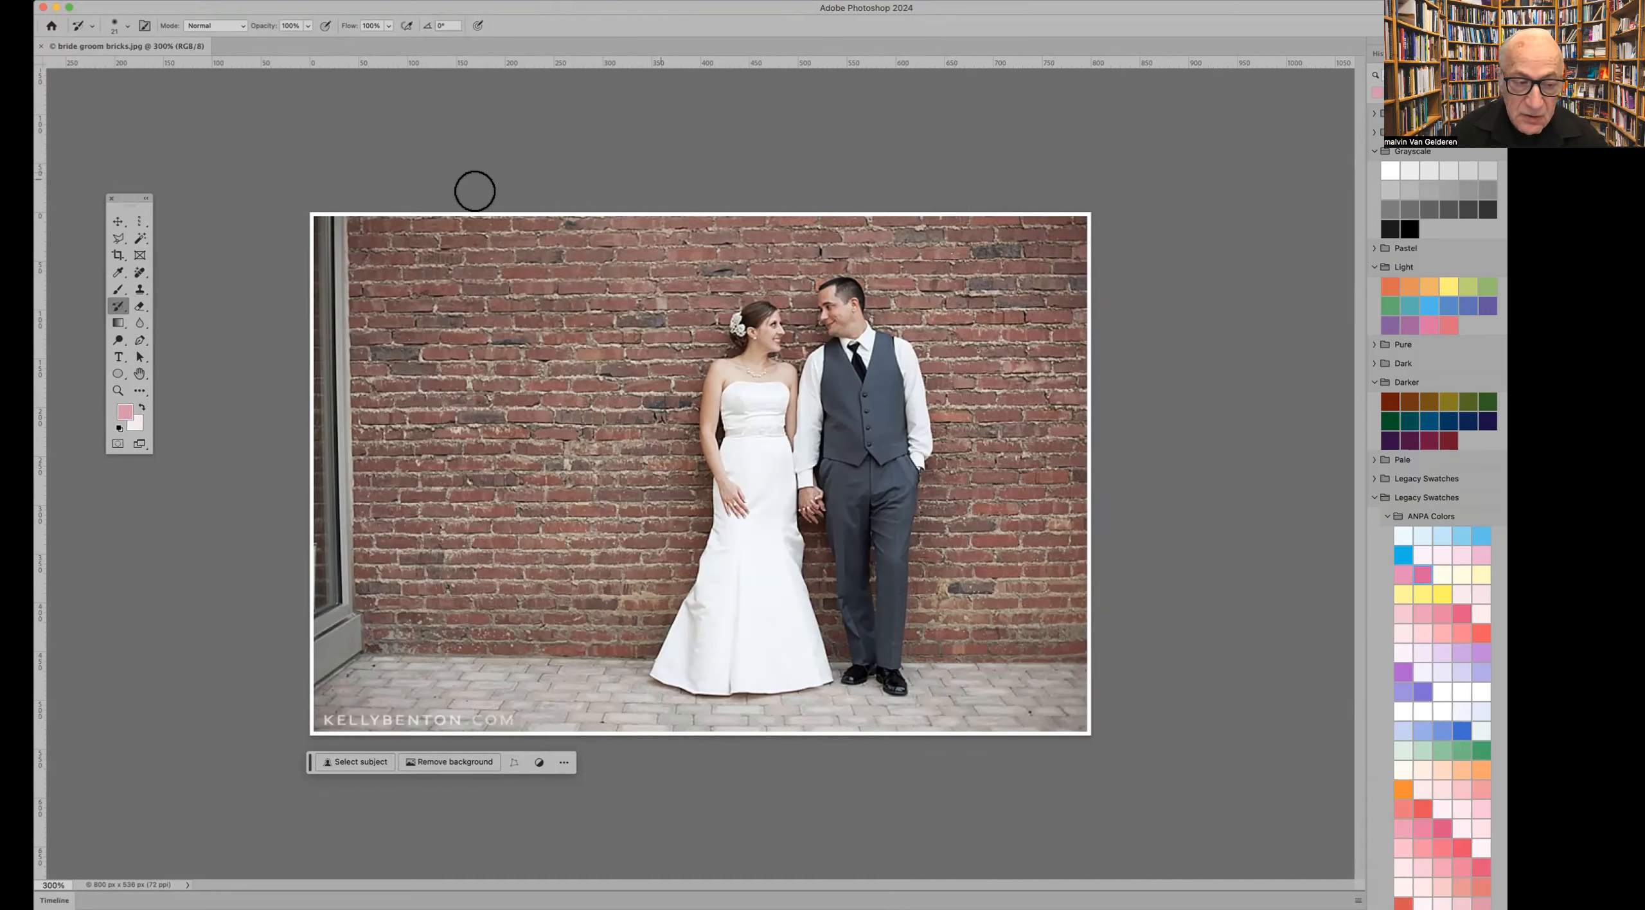
Choose the Clone Stamp tool and set its soft brush to 33 px
{"action": "left_click", "coordinate": [140, 290]}
{"action": "left_click", "coordinate": [140, 292]}
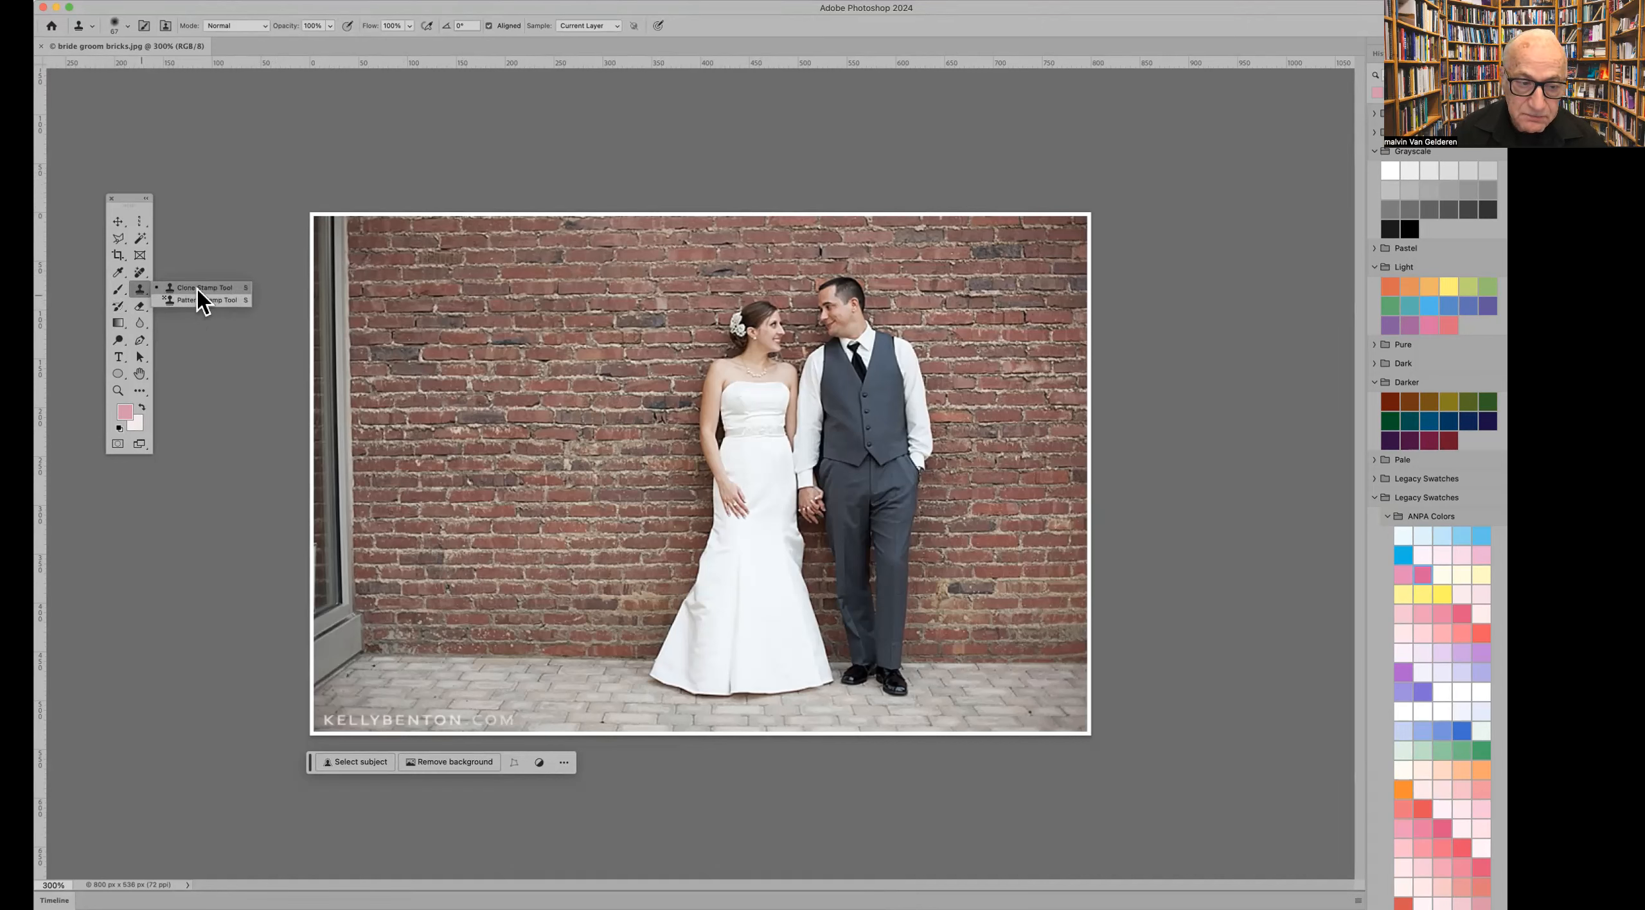
{"action": "left_click", "coordinate": [197, 289]}
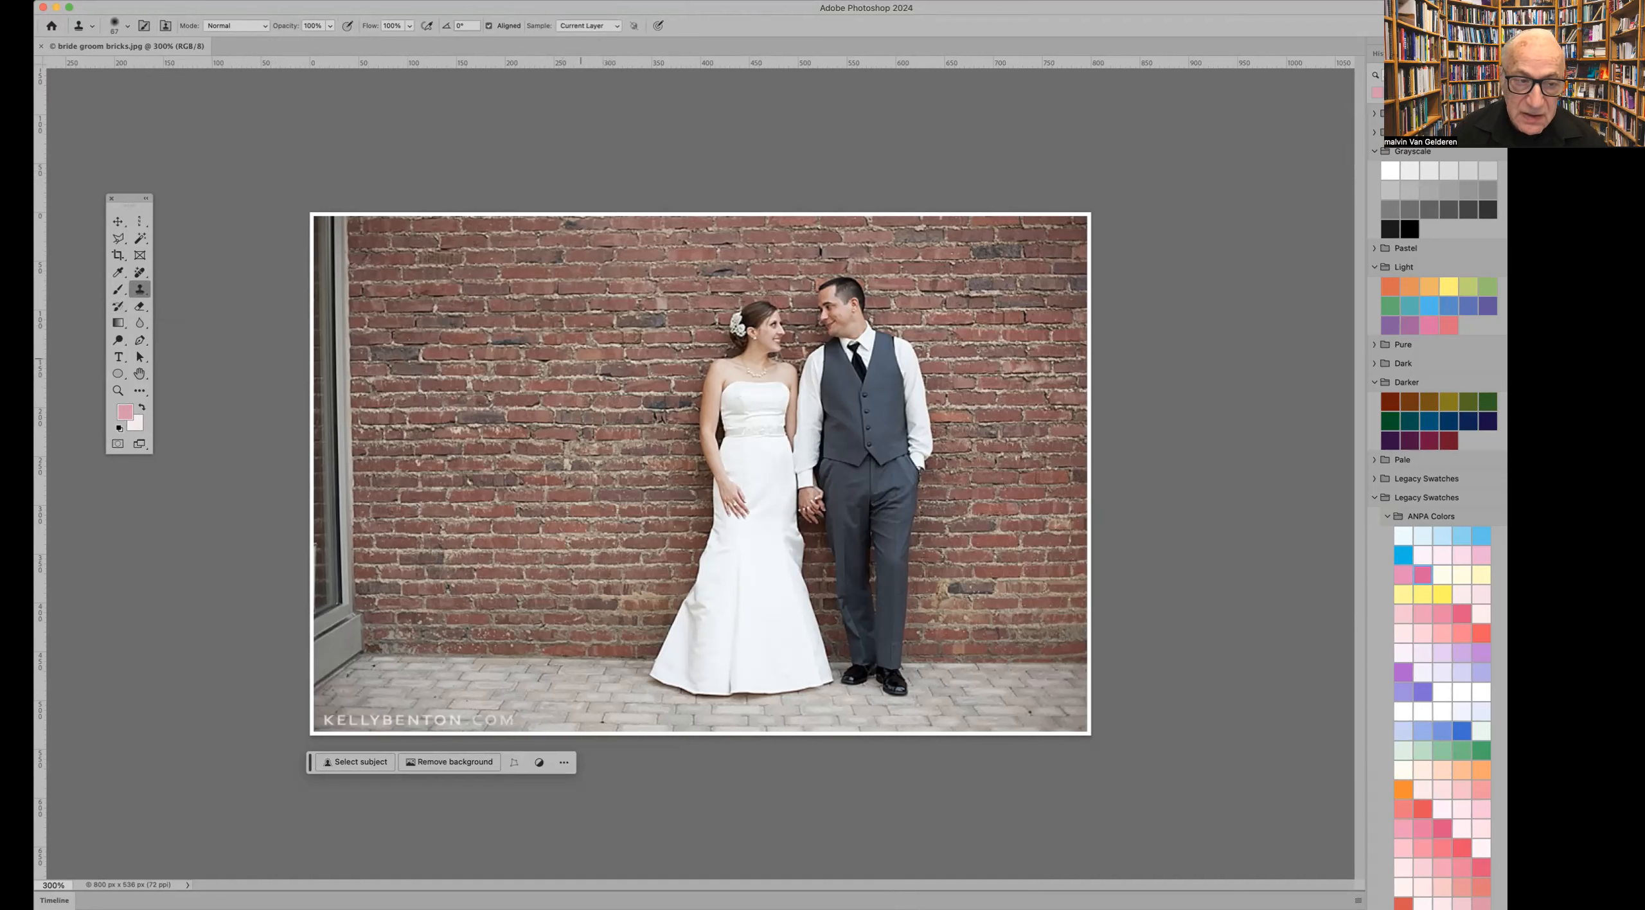
{"action": "left_click", "coordinate": [126, 27]}
{"action": "left_click_drag", "start_coordinate": [120, 67], "coordinate": [118, 67]}
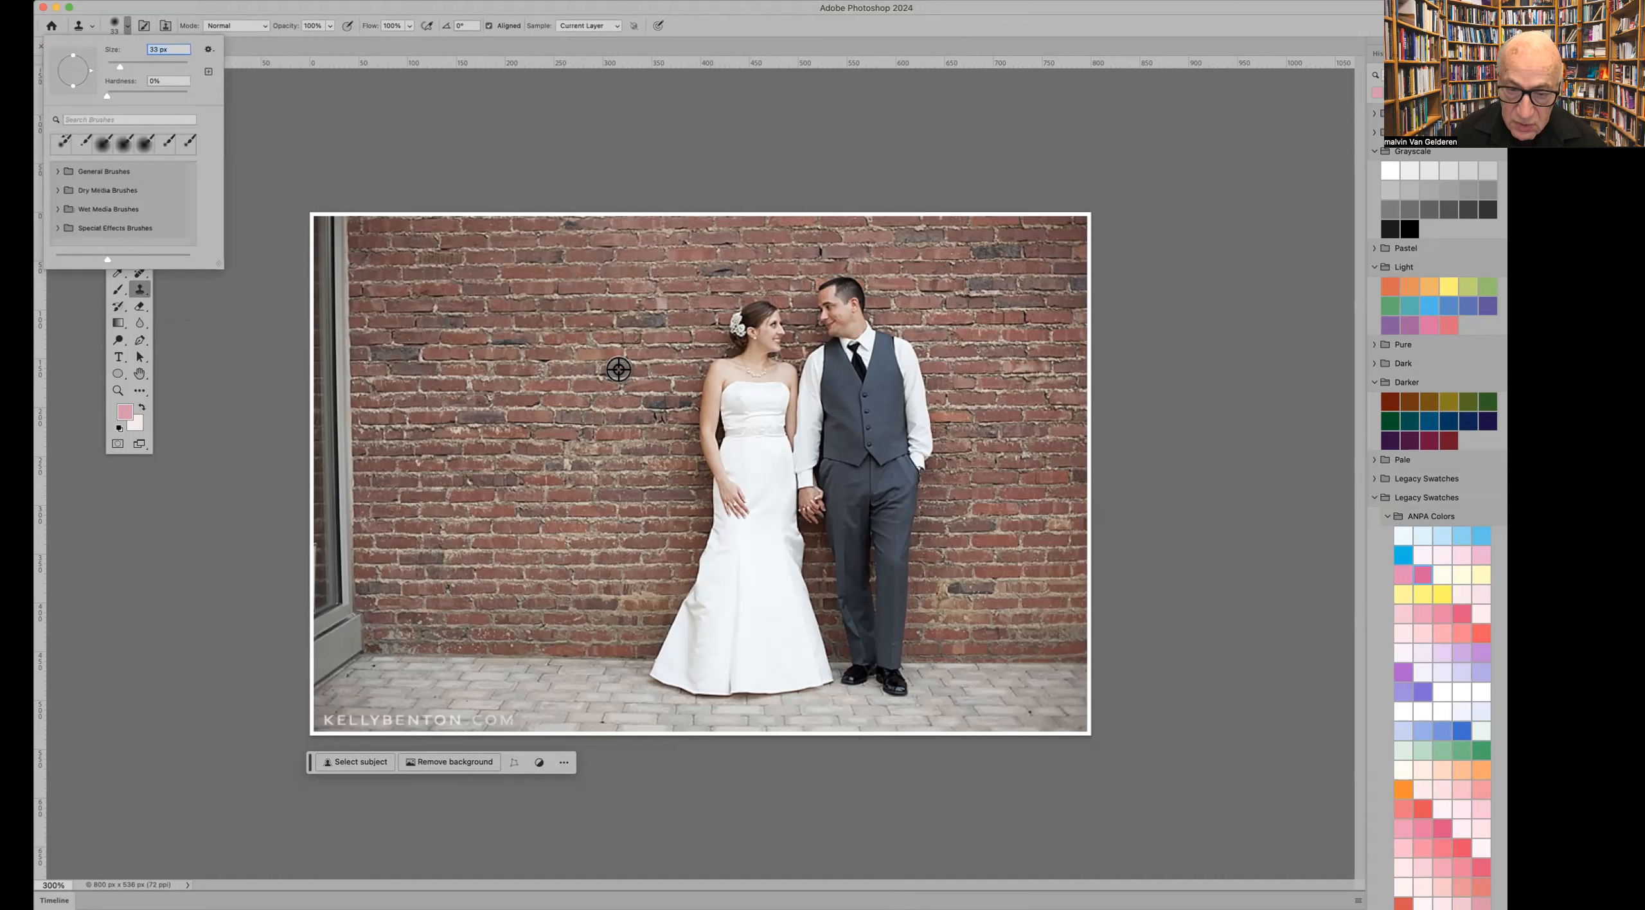
Try cloning sampled brick wall areas over the bride's head, shoulder and arm
{"action": "left_click", "coordinate": [541, 355], "text": "alt"}
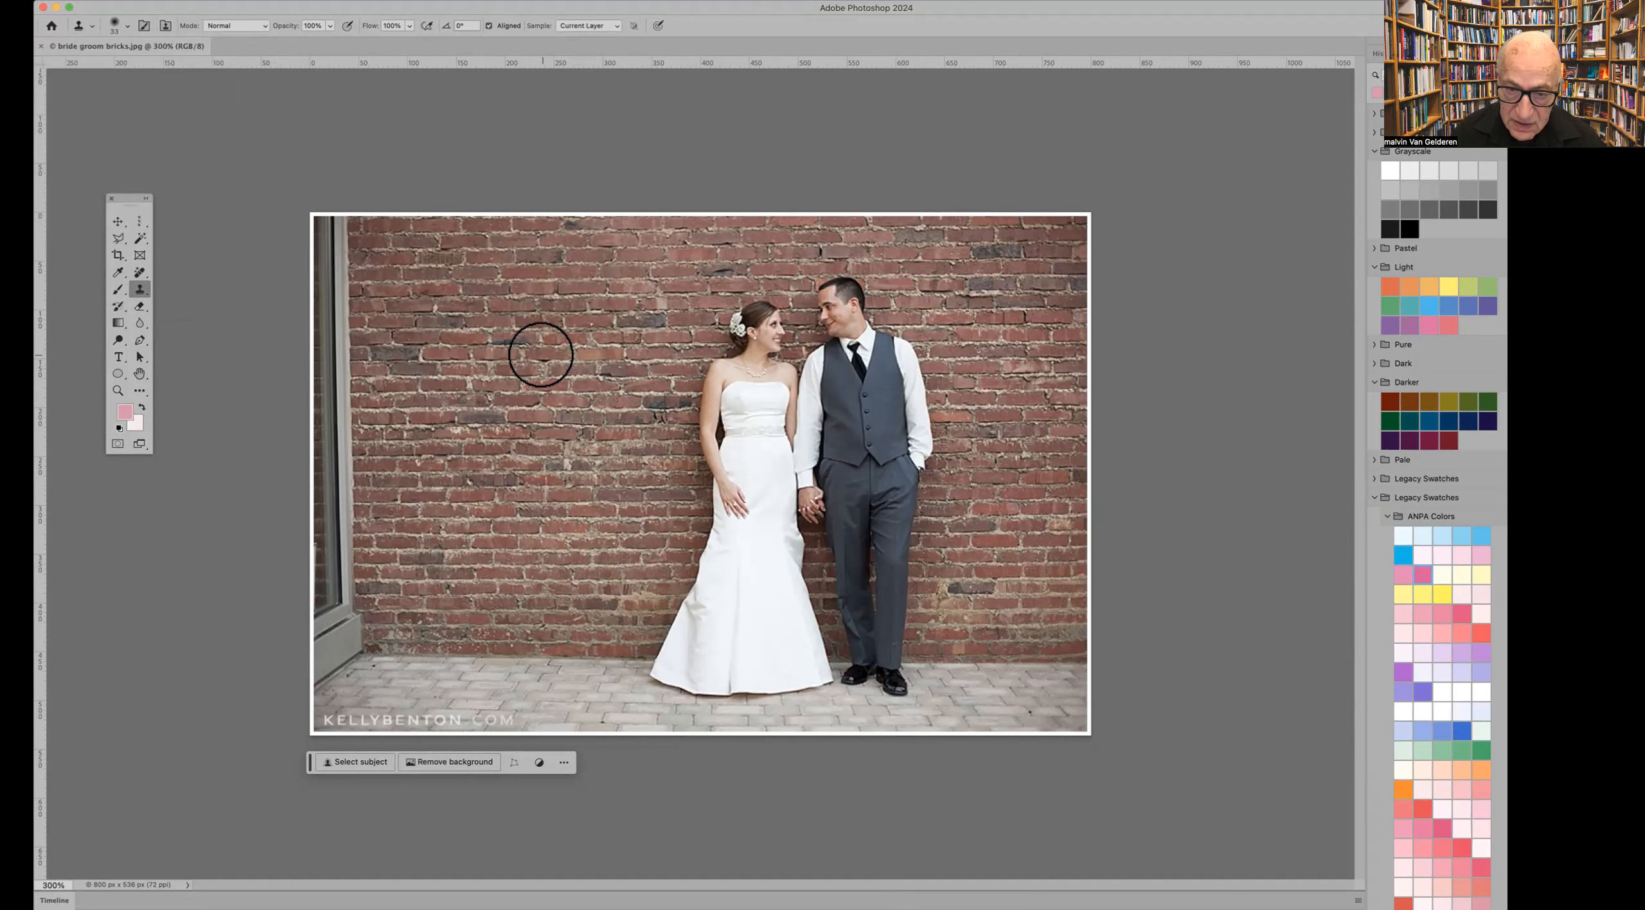
{"action": "mouse_move", "coordinate": [748, 365]}
{"action": "left_mouse_down"}
{"action": "mouse_move", "coordinate": [697, 418]}
{"action": "mouse_move", "coordinate": [708, 443]}
{"action": "mouse_move", "coordinate": [731, 443]}
{"action": "mouse_move", "coordinate": [722, 393]}
{"action": "left_mouse_up"}
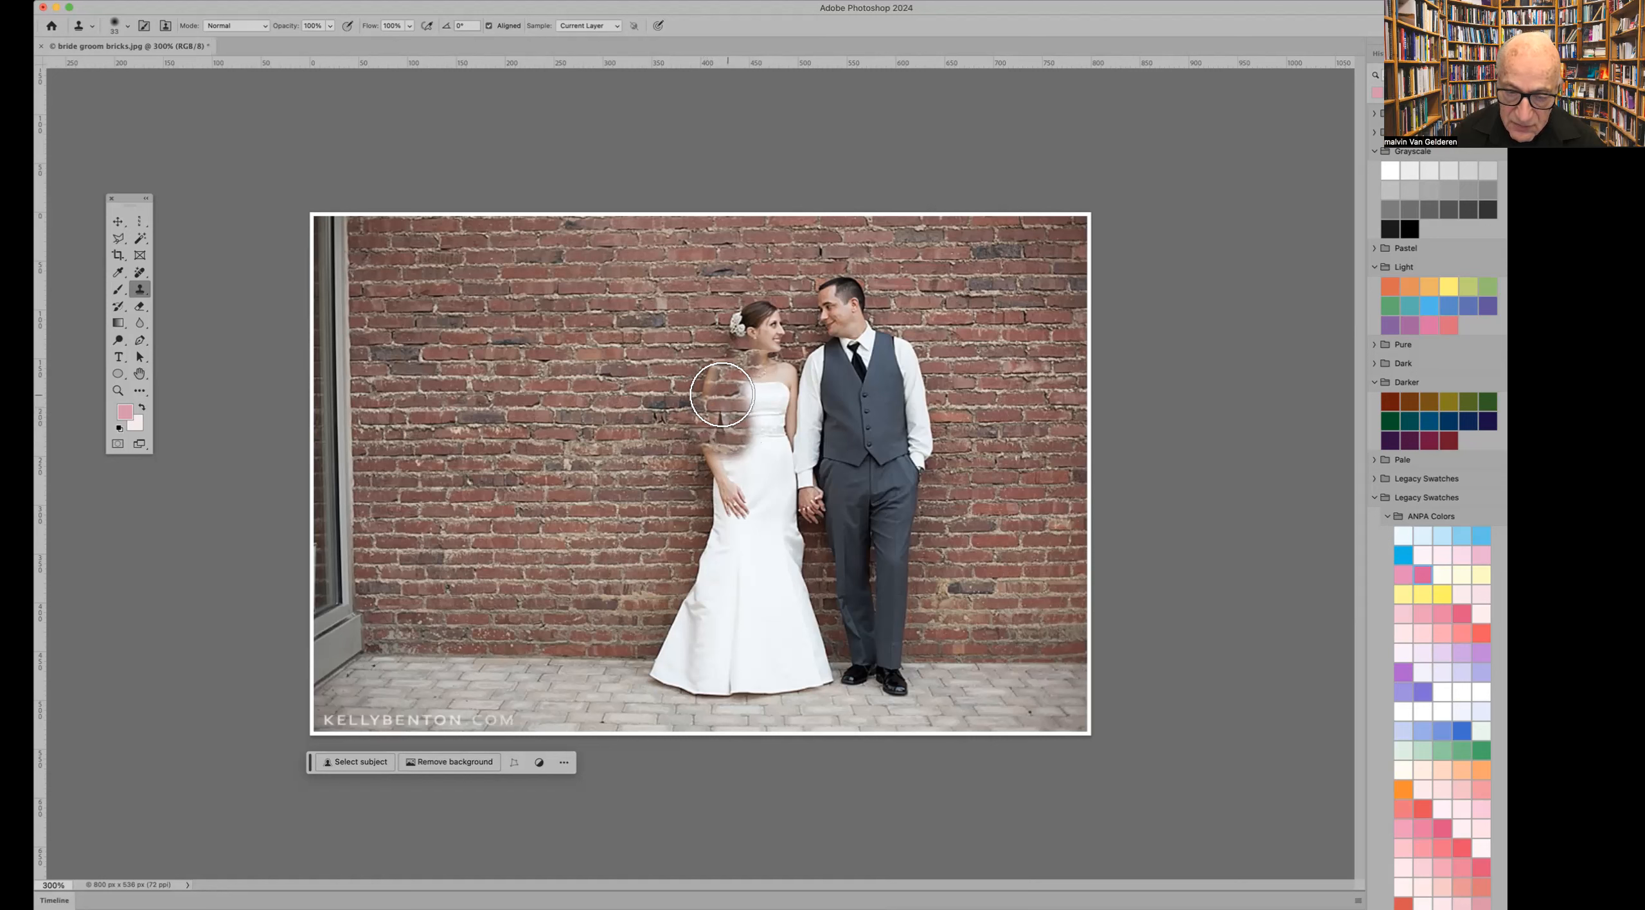
{"action": "left_click", "coordinate": [580, 315], "text": "alt"}
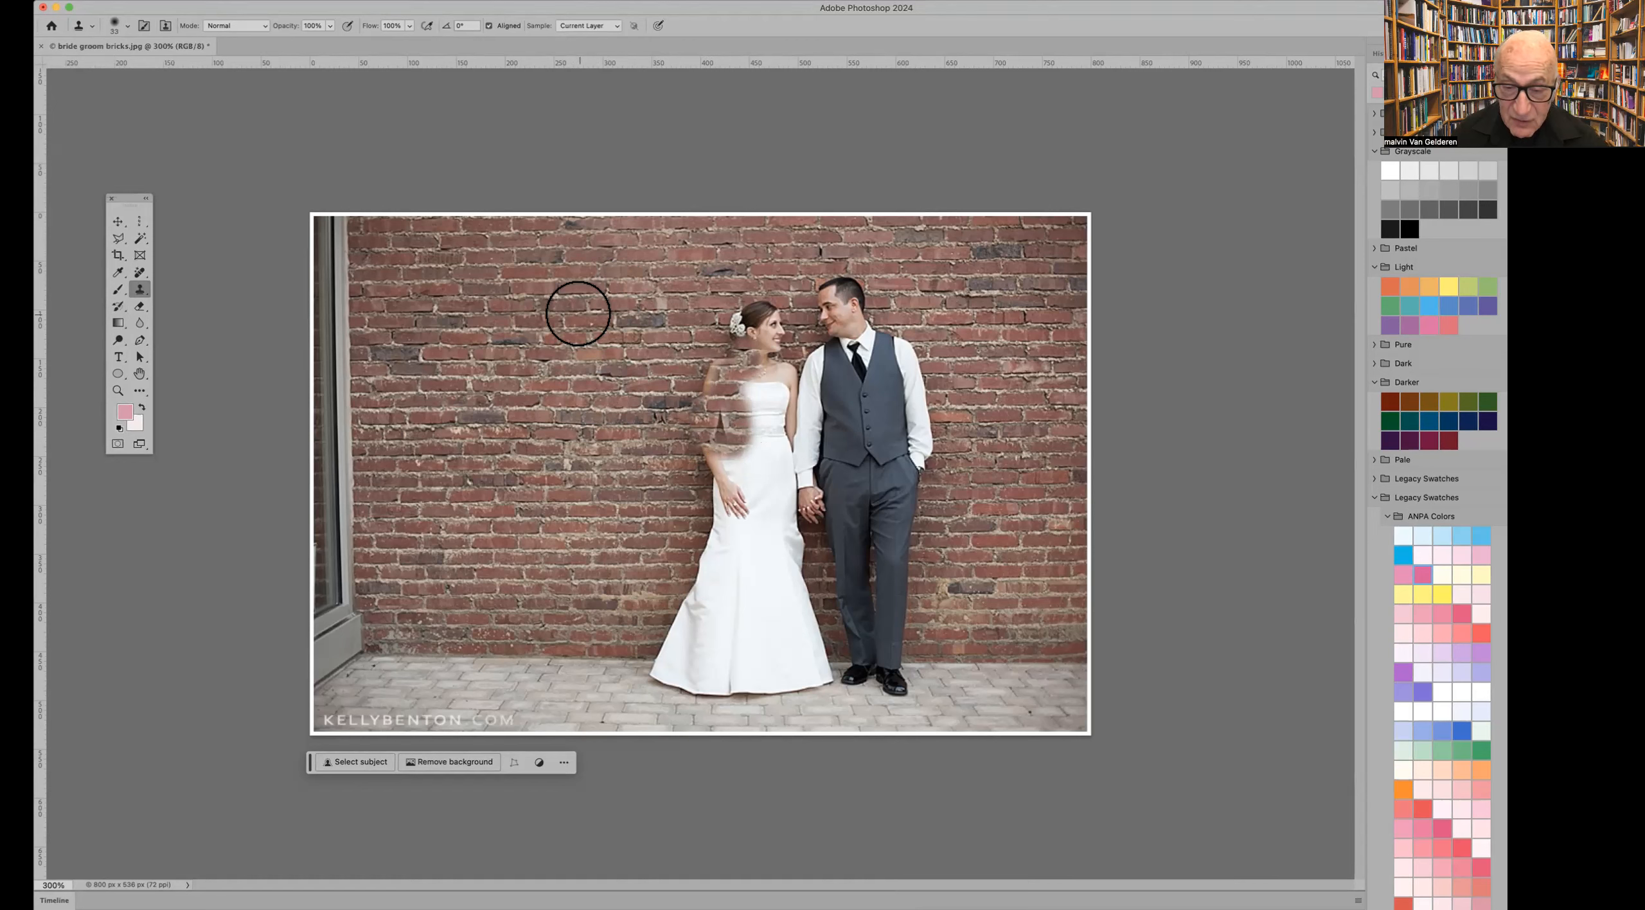
{"action": "mouse_move", "coordinate": [738, 318]}
{"action": "left_mouse_down"}
{"action": "mouse_move", "coordinate": [758, 328]}
{"action": "mouse_move", "coordinate": [765, 309]}
{"action": "mouse_move", "coordinate": [741, 333]}
{"action": "mouse_move", "coordinate": [763, 326]}
{"action": "mouse_move", "coordinate": [762, 364]}
{"action": "mouse_move", "coordinate": [744, 402]}
{"action": "mouse_move", "coordinate": [732, 313]}
{"action": "mouse_move", "coordinate": [722, 334]}
{"action": "mouse_move", "coordinate": [745, 364]}
{"action": "mouse_move", "coordinate": [722, 458]}
{"action": "left_mouse_up"}
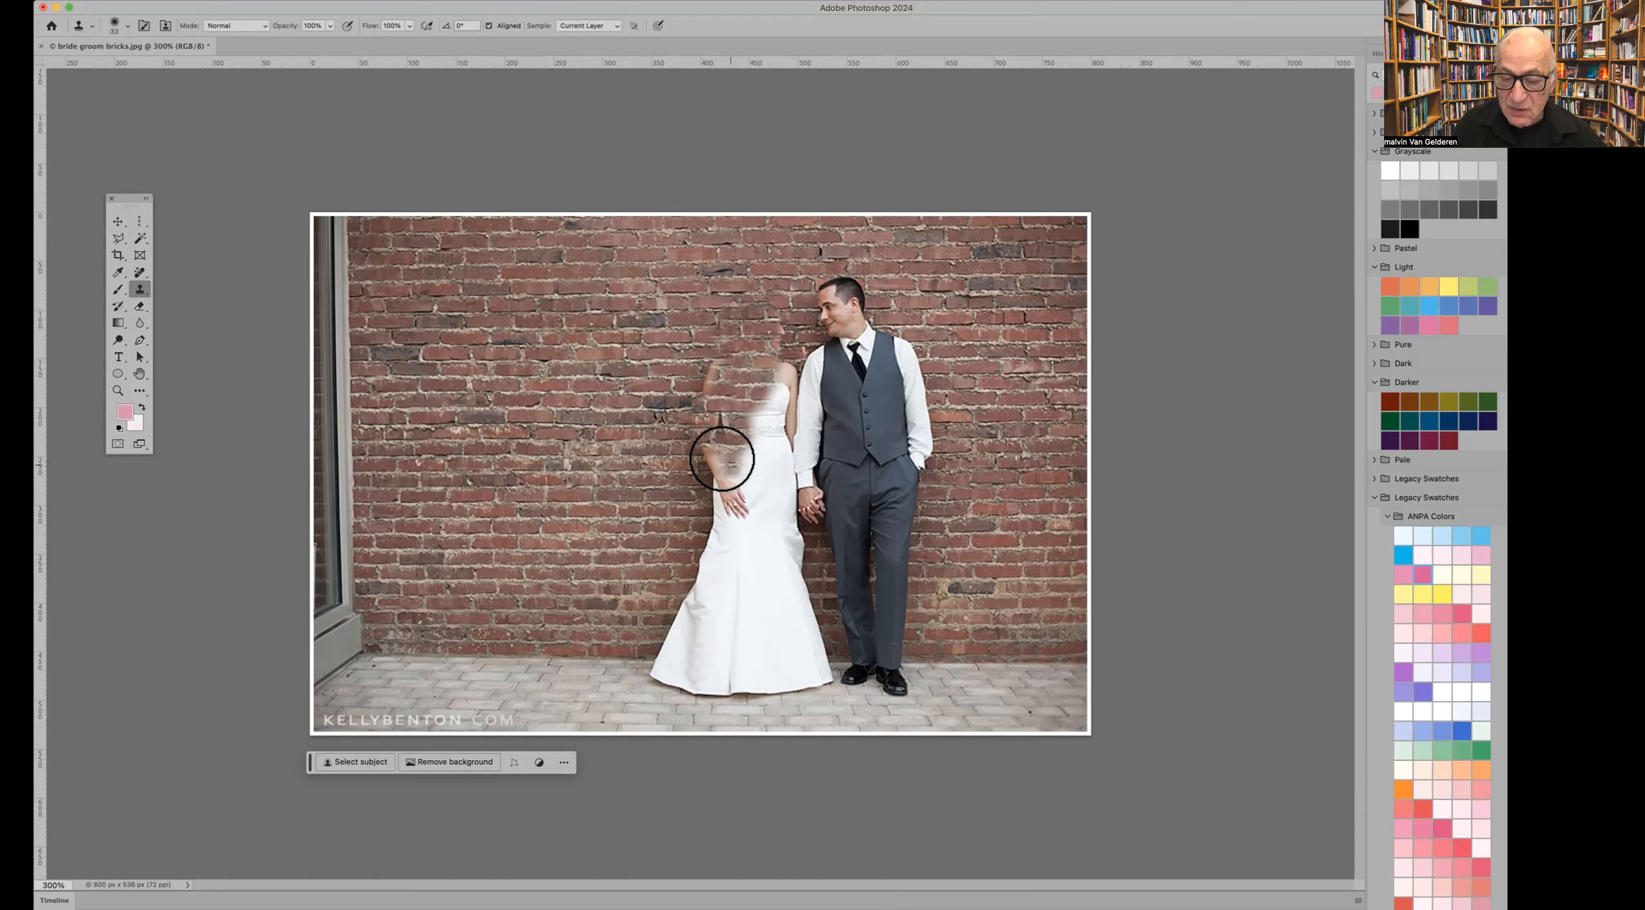
{"action": "left_click", "coordinate": [634, 380], "text": "alt"}
{"action": "left_click_drag", "start_coordinate": [675, 375], "coordinate": [723, 364]}
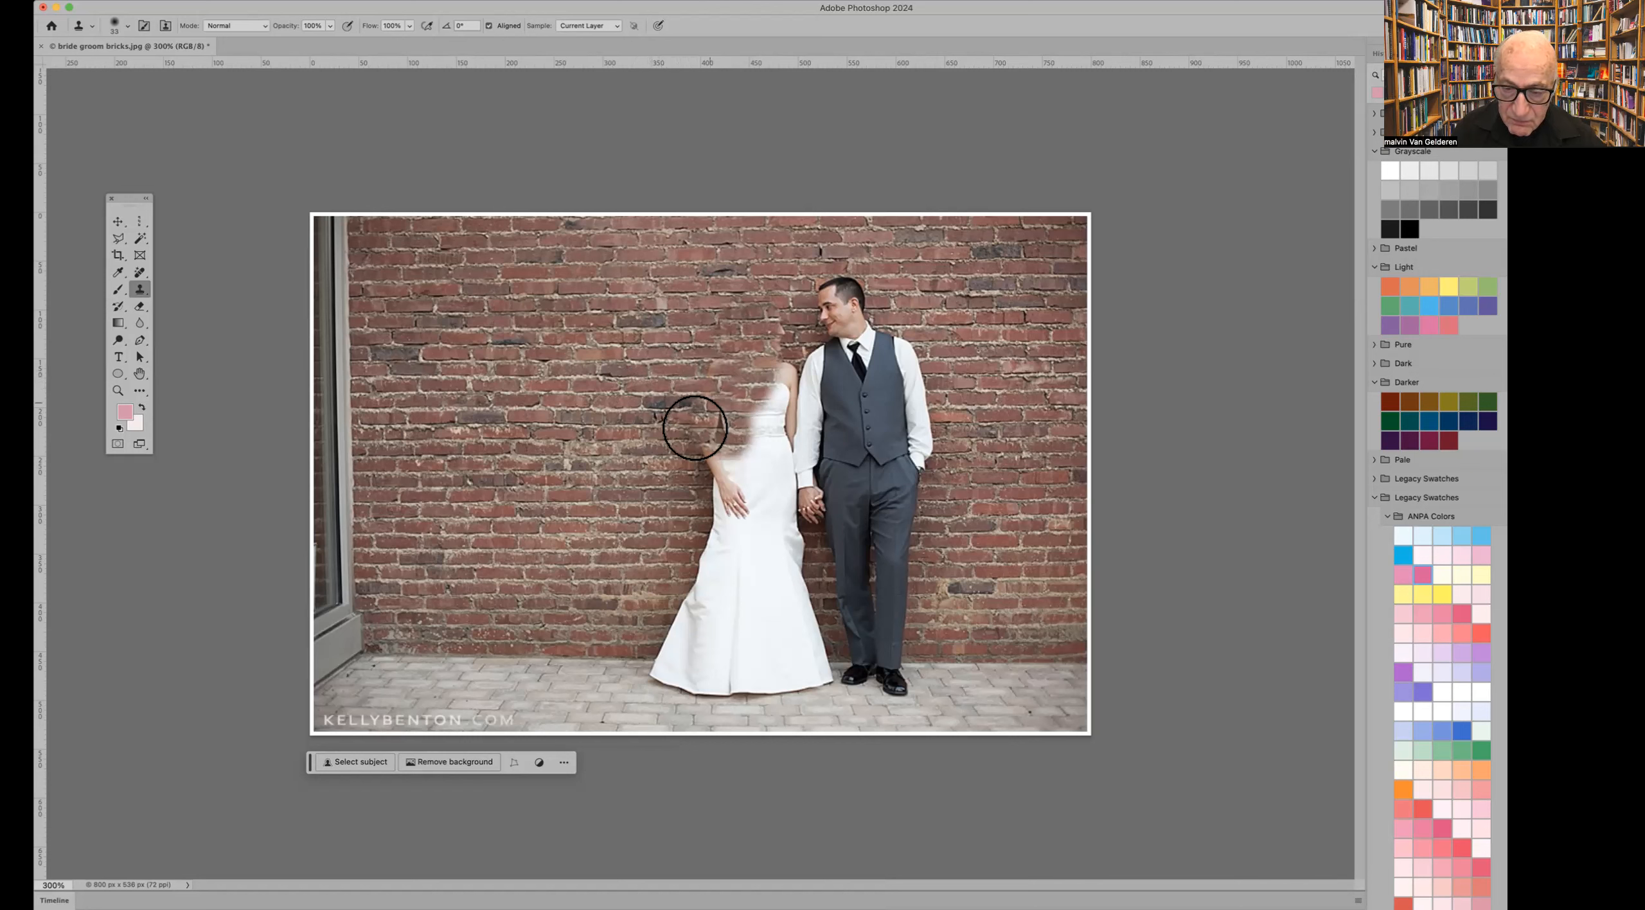
{"action": "left_click", "coordinate": [643, 481], "text": "alt"}
{"action": "mouse_move", "coordinate": [679, 470]}
{"action": "left_mouse_down"}
{"action": "mouse_move", "coordinate": [737, 469]}
{"action": "mouse_move", "coordinate": [698, 466]}
{"action": "left_mouse_up"}
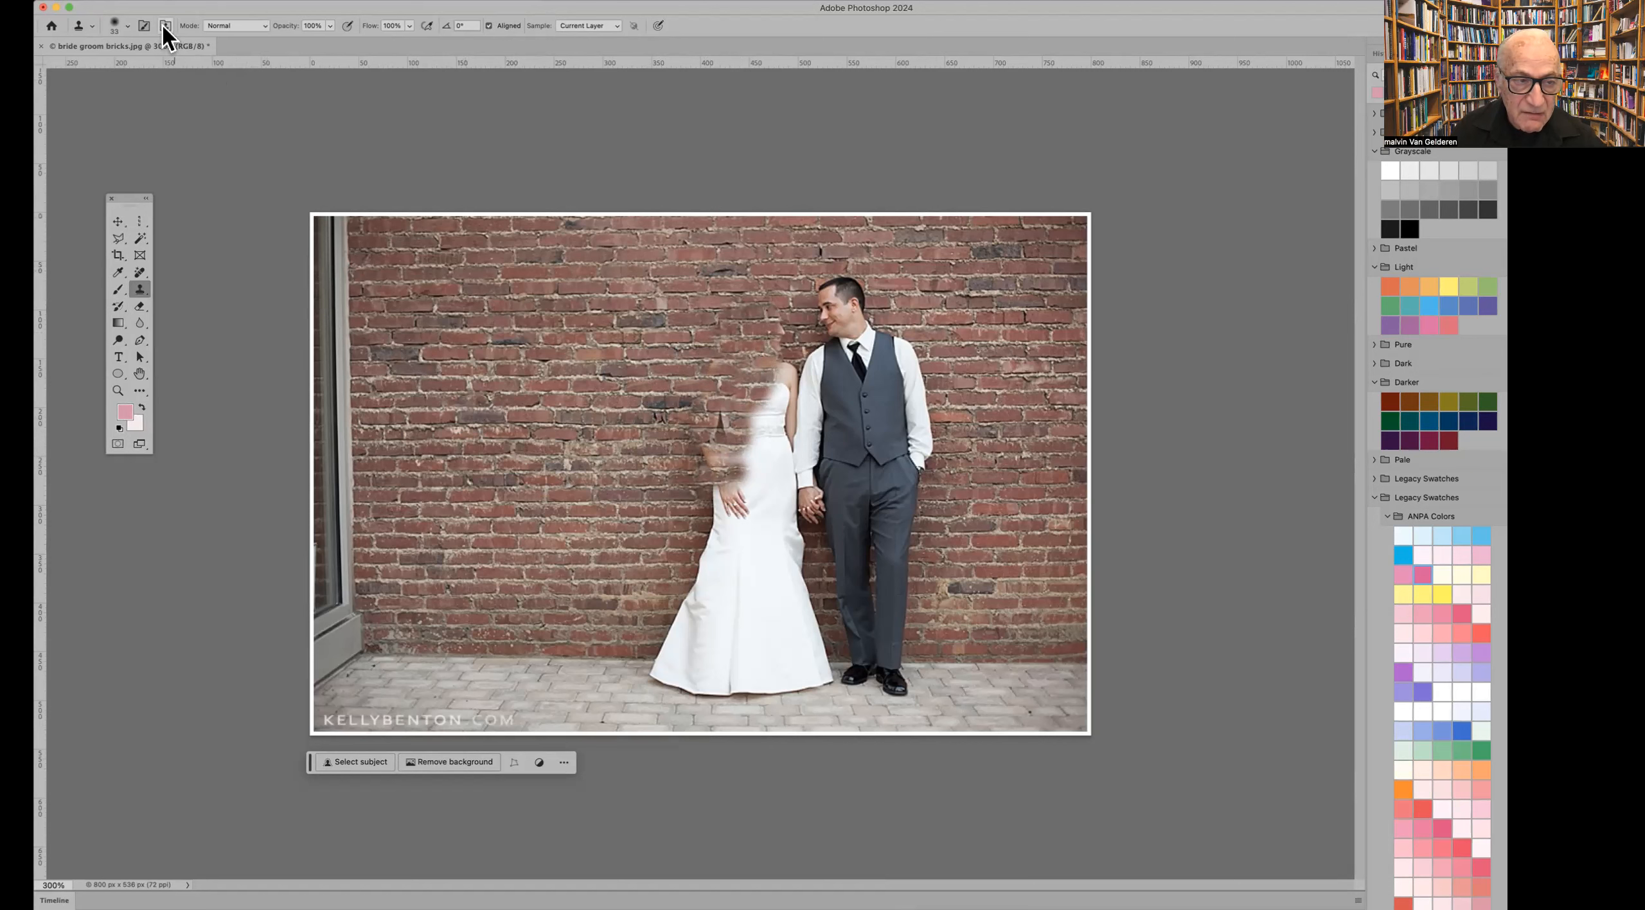
Try cloning bricks over the rest of the bride's upper body with an 87 px brush, and revert the photo to its saved state
{"action": "left_click", "coordinate": [127, 26]}
{"action": "left_click_drag", "start_coordinate": [116, 64], "coordinate": [139, 67]}
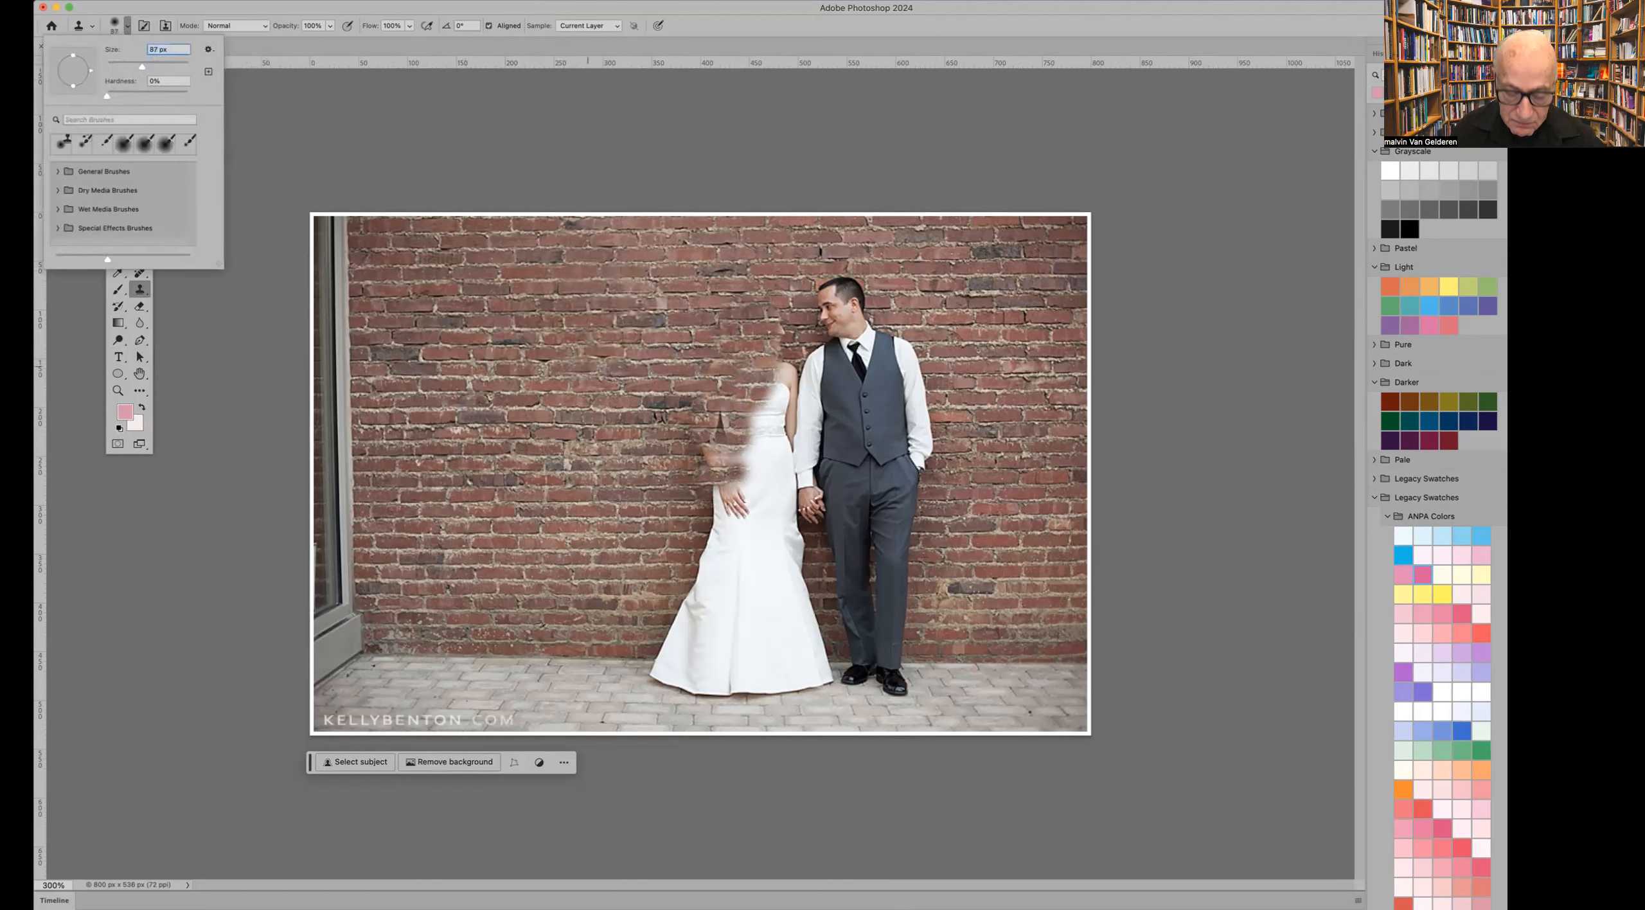
{"action": "left_click", "coordinate": [567, 375], "text": "alt"}
{"action": "mouse_move", "coordinate": [603, 443]}
{"action": "left_mouse_down"}
{"action": "mouse_move", "coordinate": [741, 472]}
{"action": "mouse_move", "coordinate": [775, 453]}
{"action": "mouse_move", "coordinate": [758, 439]}
{"action": "mouse_move", "coordinate": [781, 402]}
{"action": "mouse_move", "coordinate": [785, 340]}
{"action": "mouse_move", "coordinate": [758, 318]}
{"action": "mouse_move", "coordinate": [731, 388]}
{"action": "left_mouse_up"}
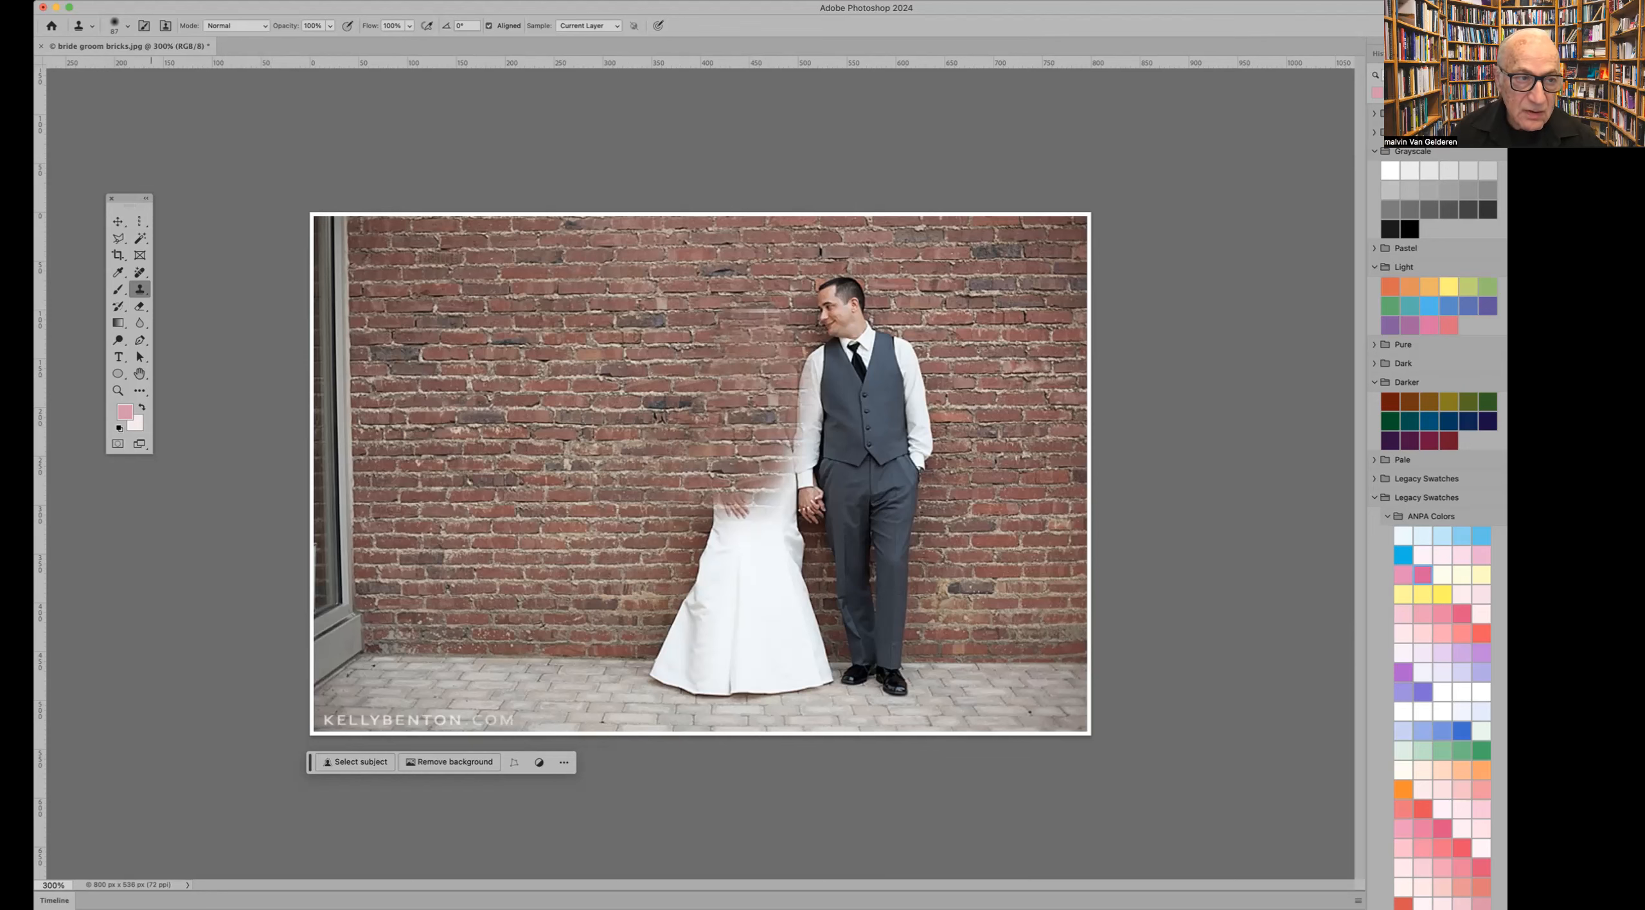
{"action": "left_click", "coordinate": [27, 3]}
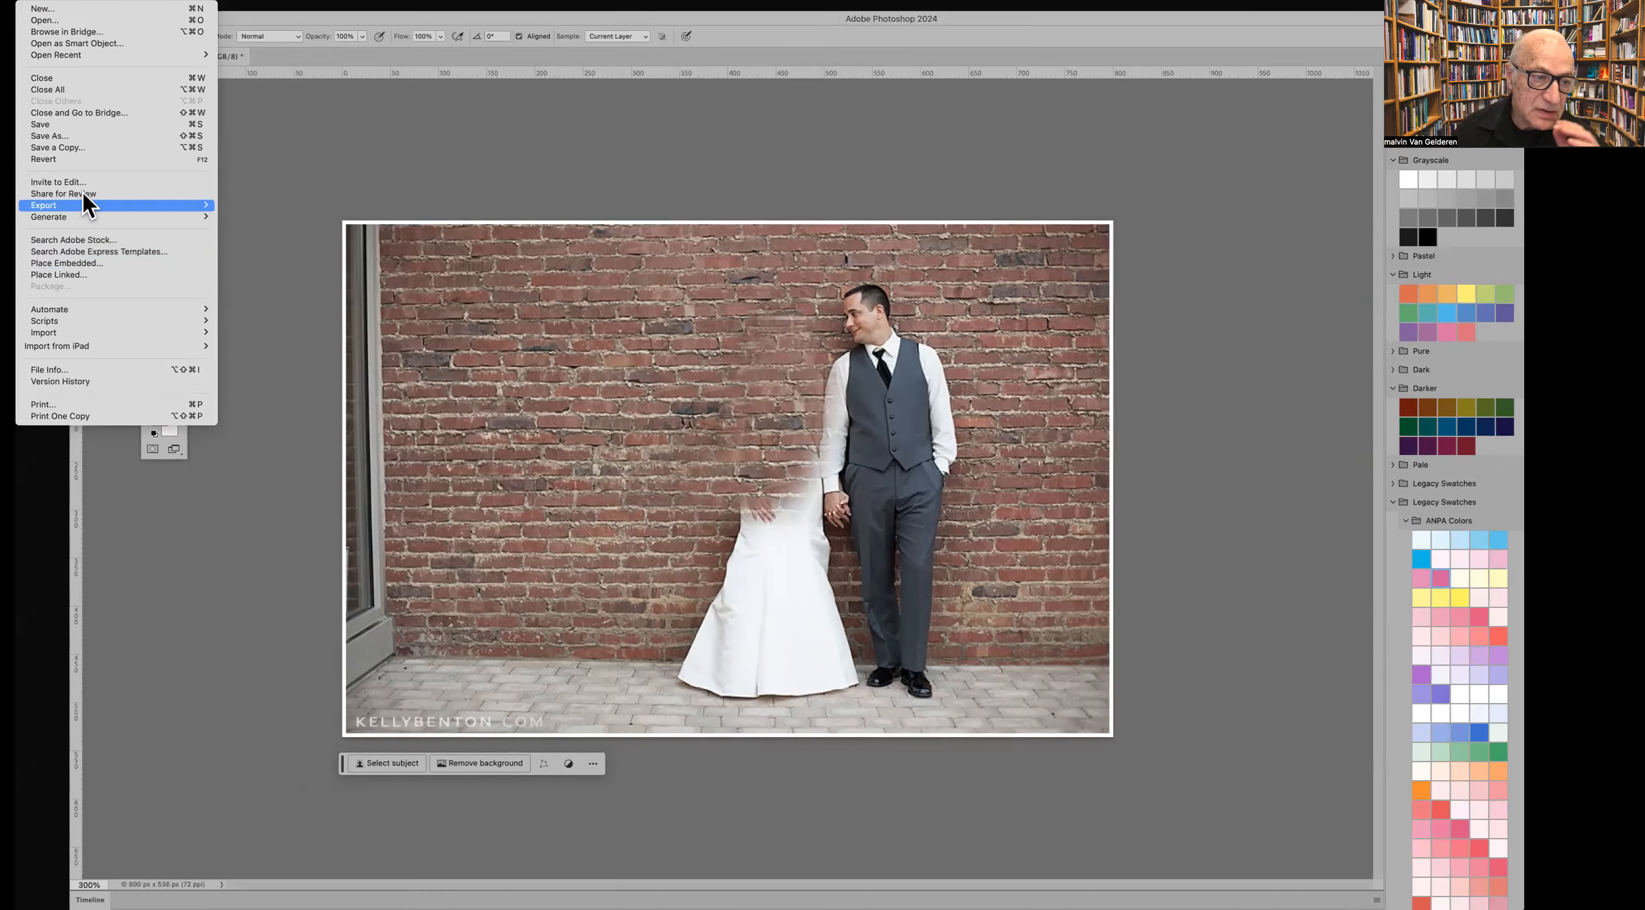
{"action": "left_click", "coordinate": [88, 158]}
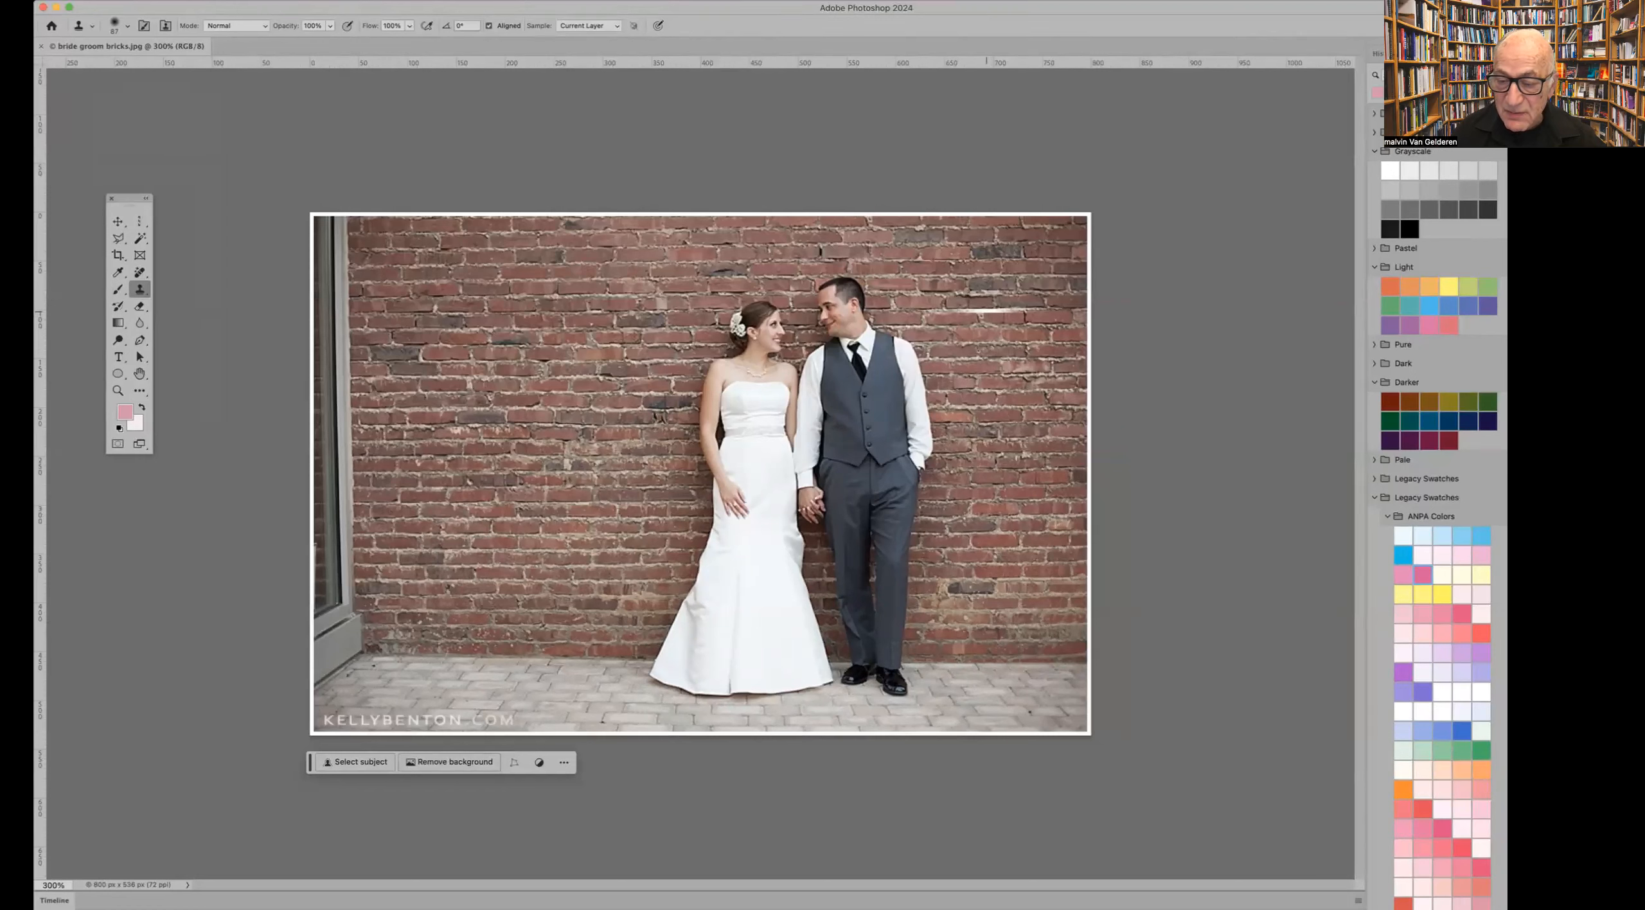
Clone bricks from the wall beside the groom over part of his head, shoulder and chest with a 31 px brush
{"action": "left_click", "coordinate": [128, 26]}
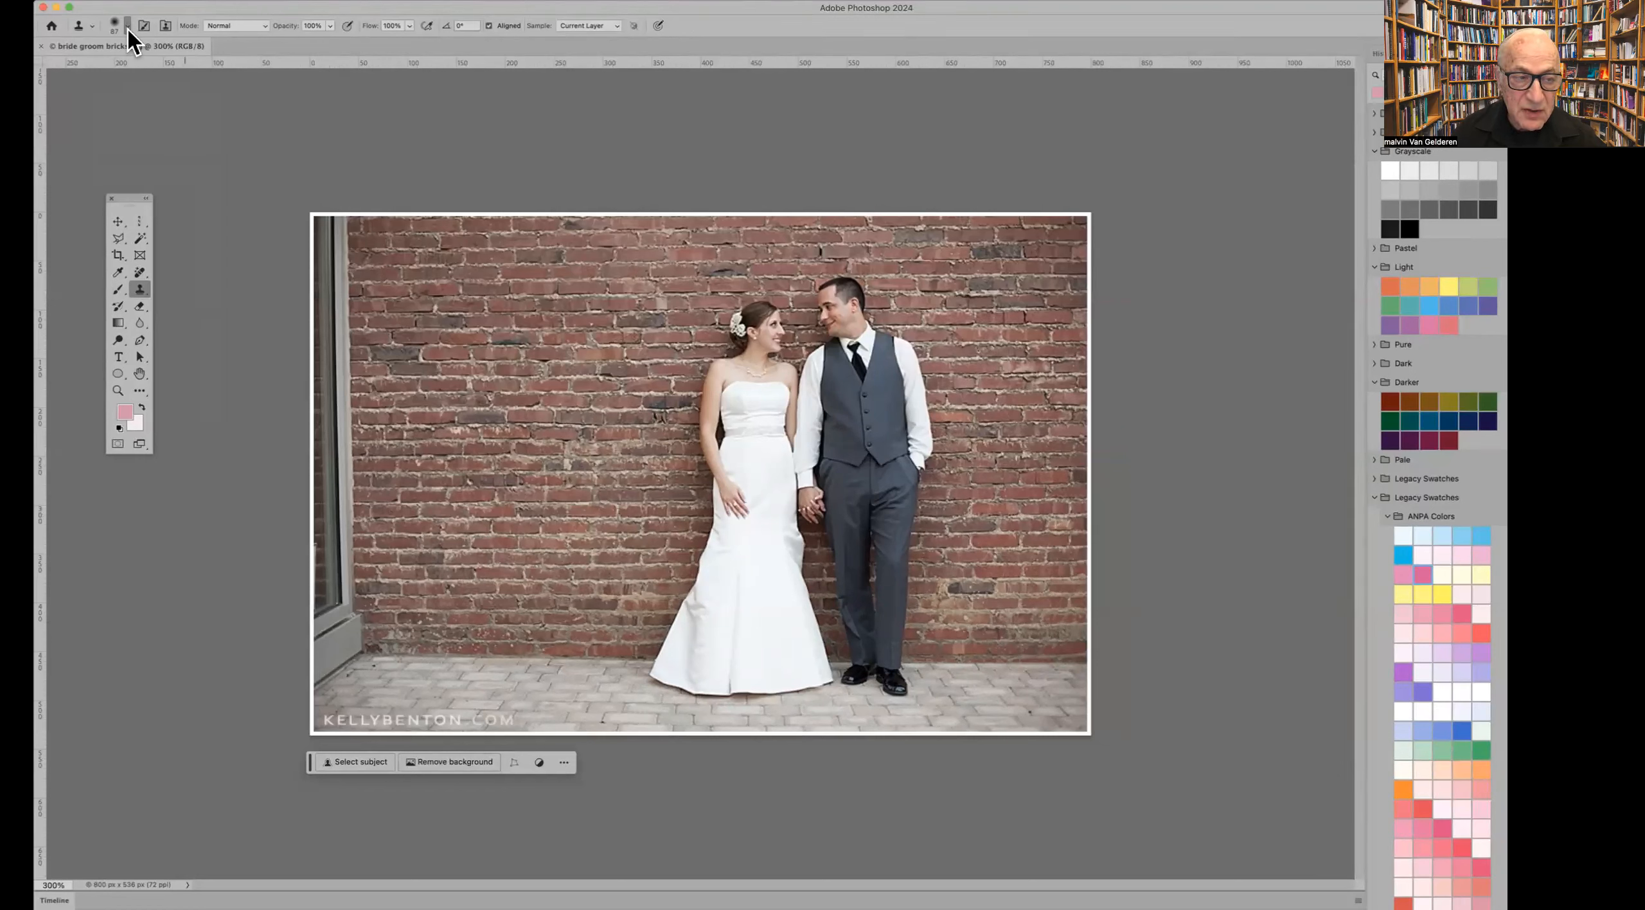
{"action": "left_click_drag", "start_coordinate": [120, 62], "coordinate": [118, 62]}
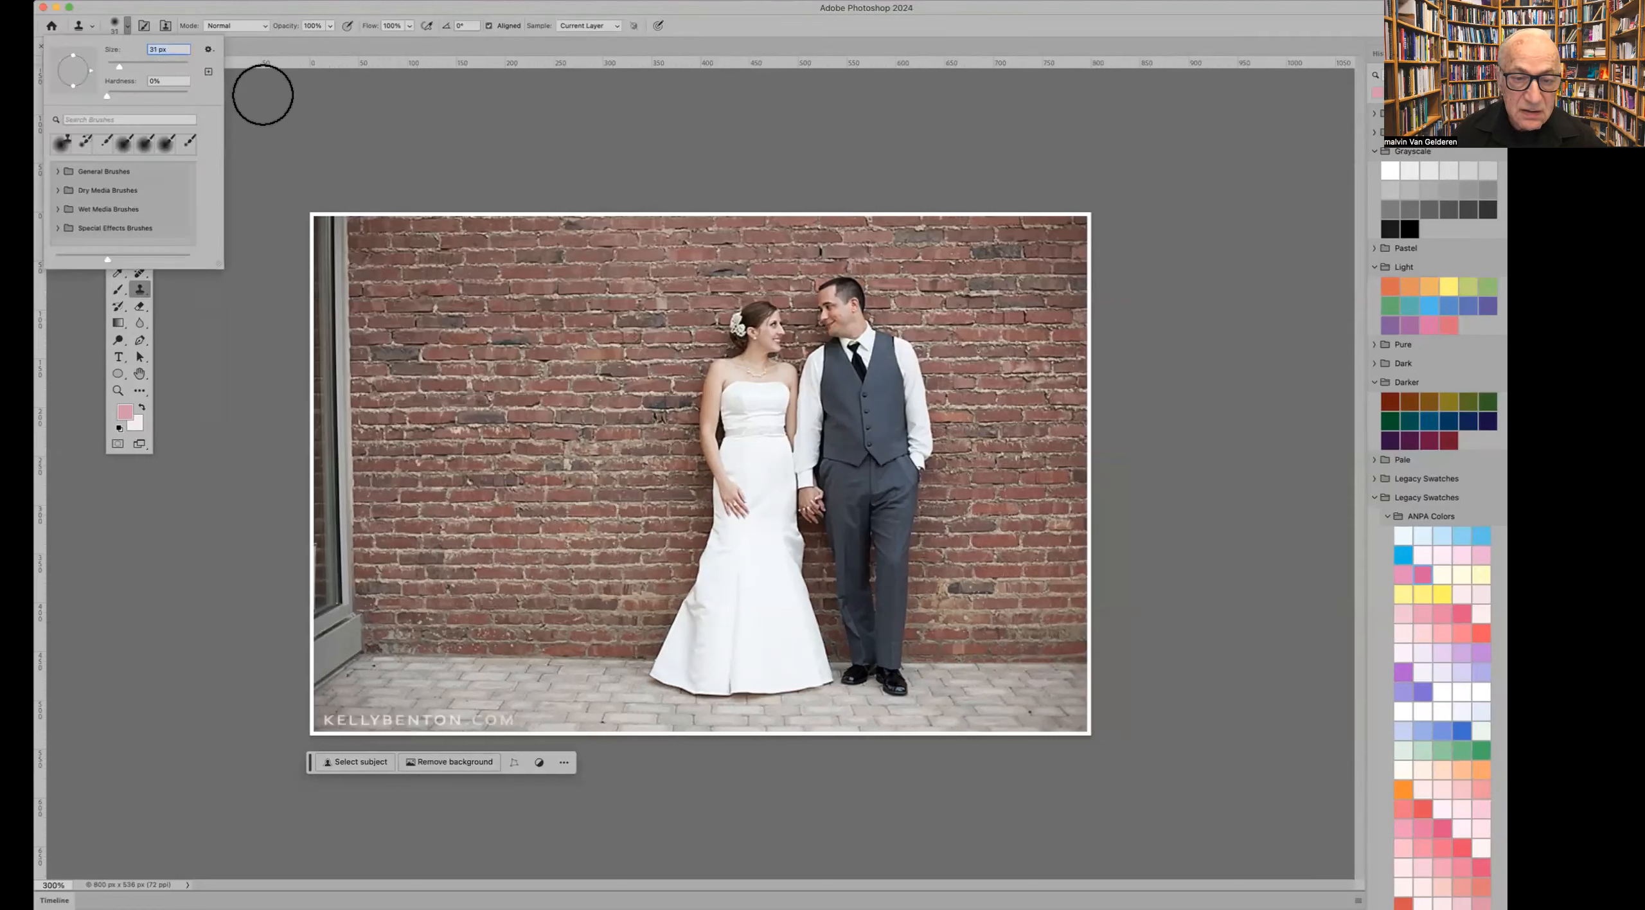
{"action": "left_click", "coordinate": [990, 291], "text": "alt"}
{"action": "mouse_move", "coordinate": [882, 309]}
{"action": "left_mouse_down"}
{"action": "mouse_move", "coordinate": [843, 286]}
{"action": "mouse_move", "coordinate": [854, 307]}
{"action": "mouse_move", "coordinate": [846, 277]}
{"action": "mouse_move", "coordinate": [907, 363]}
{"action": "mouse_move", "coordinate": [926, 461]}
{"action": "mouse_move", "coordinate": [906, 378]}
{"action": "mouse_move", "coordinate": [895, 416]}
{"action": "mouse_move", "coordinate": [892, 393]}
{"action": "mouse_move", "coordinate": [832, 390]}
{"action": "mouse_move", "coordinate": [914, 381]}
{"action": "mouse_move", "coordinate": [892, 354]}
{"action": "left_mouse_up"}
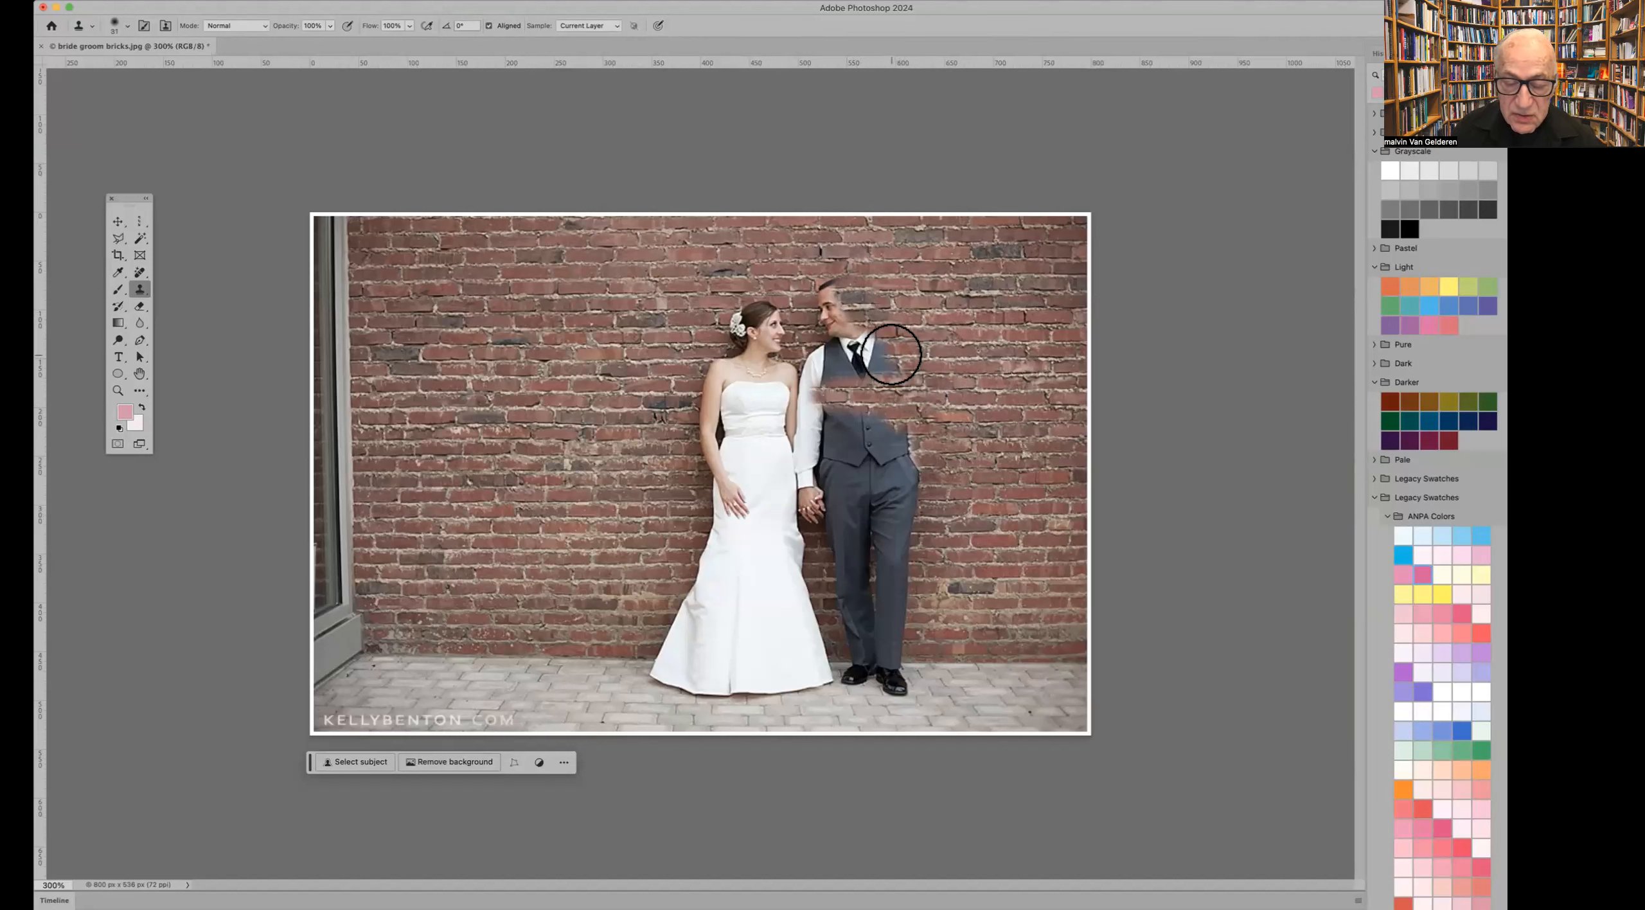
Outline the bride with the Lasso, invert the selection to protect her from edits, and return to the Clone Stamp
{"action": "left_click", "coordinate": [118, 238]}
{"action": "left_click", "coordinate": [164, 237]}
{"action": "mouse_move", "coordinate": [768, 357]}
{"action": "left_mouse_down"}
{"action": "mouse_move", "coordinate": [797, 382]}
{"action": "mouse_move", "coordinate": [815, 648]}
{"action": "mouse_move", "coordinate": [697, 651]}
{"action": "mouse_move", "coordinate": [698, 483]}
{"action": "mouse_move", "coordinate": [730, 314]}
{"action": "mouse_move", "coordinate": [781, 319]}
{"action": "mouse_move", "coordinate": [775, 372]}
{"action": "left_mouse_up"}
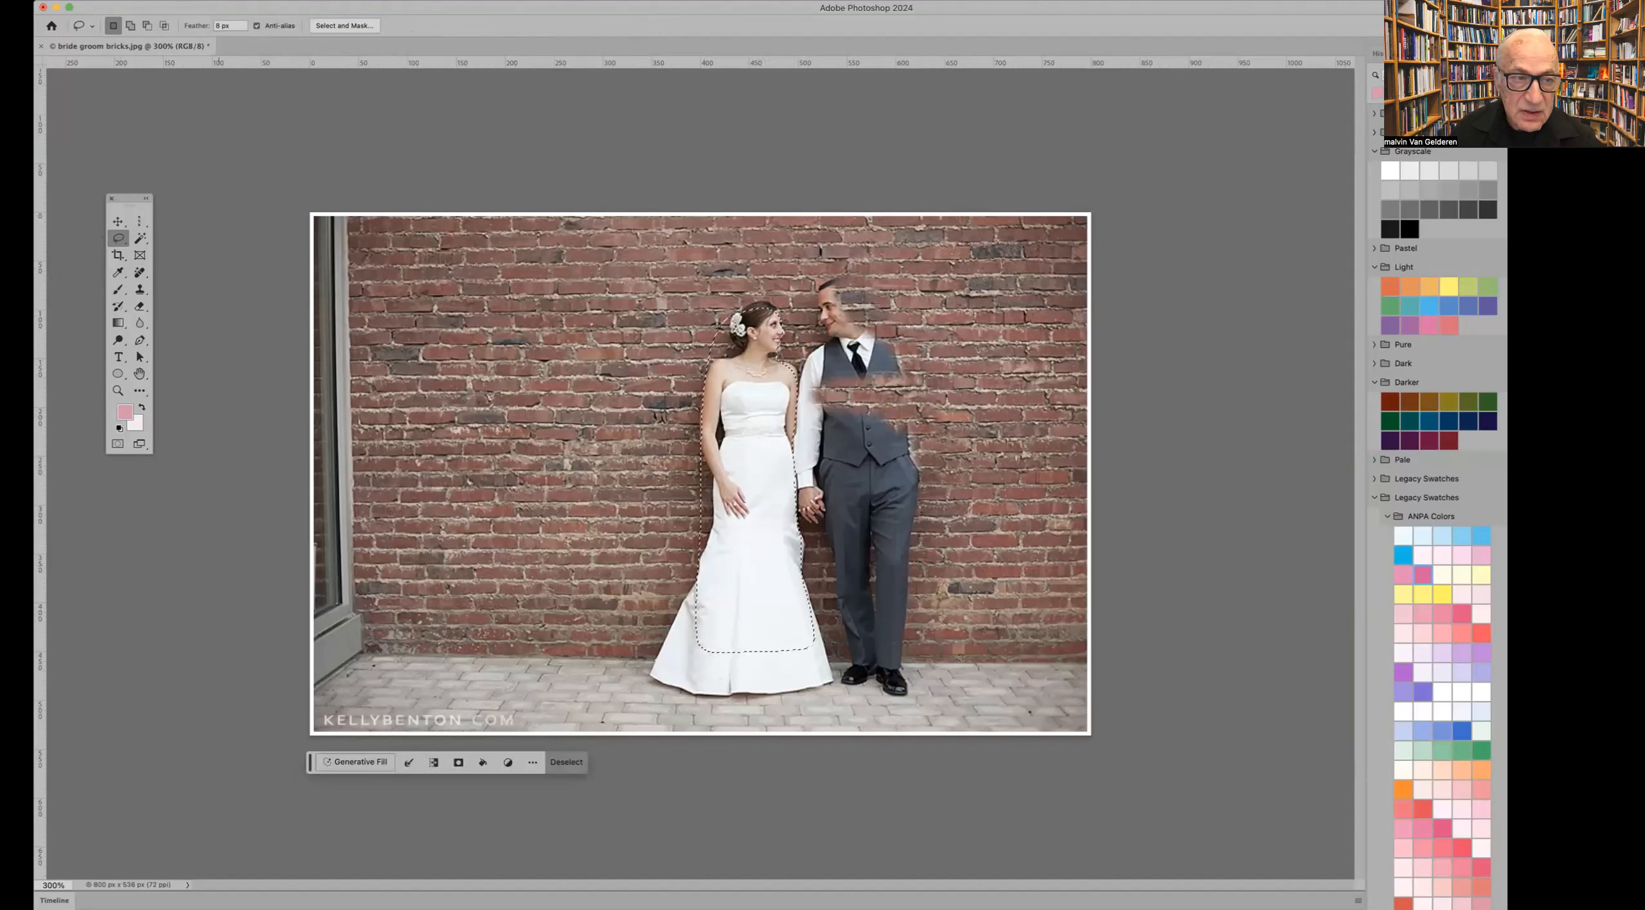
{"action": "left_click", "coordinate": [168, 5]}
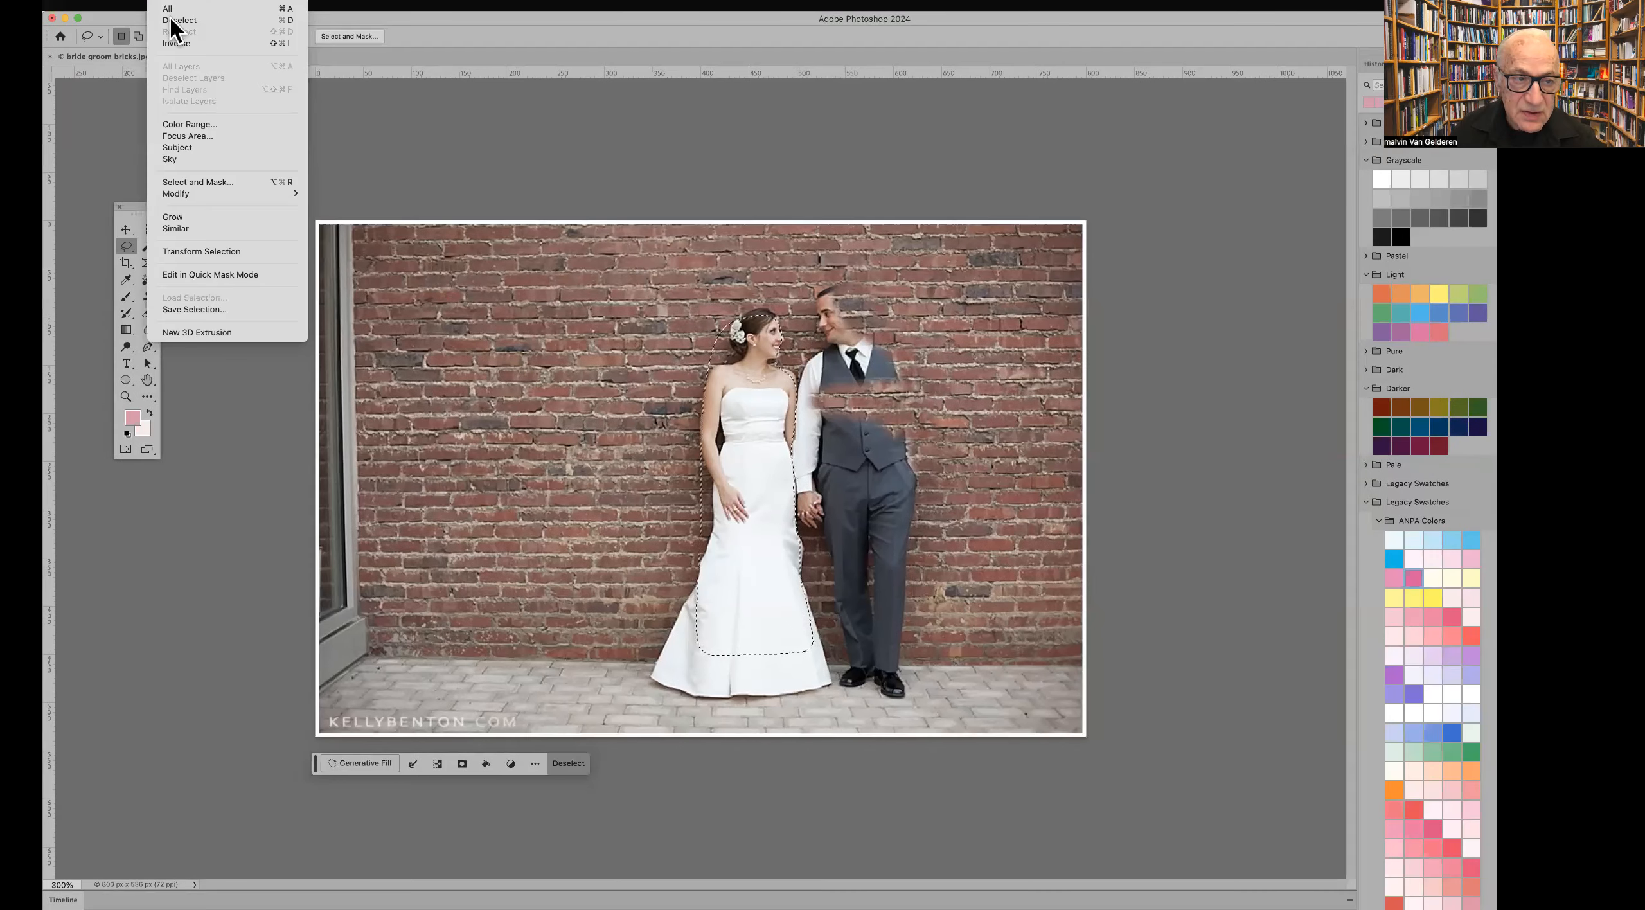
{"action": "left_click", "coordinate": [169, 40]}
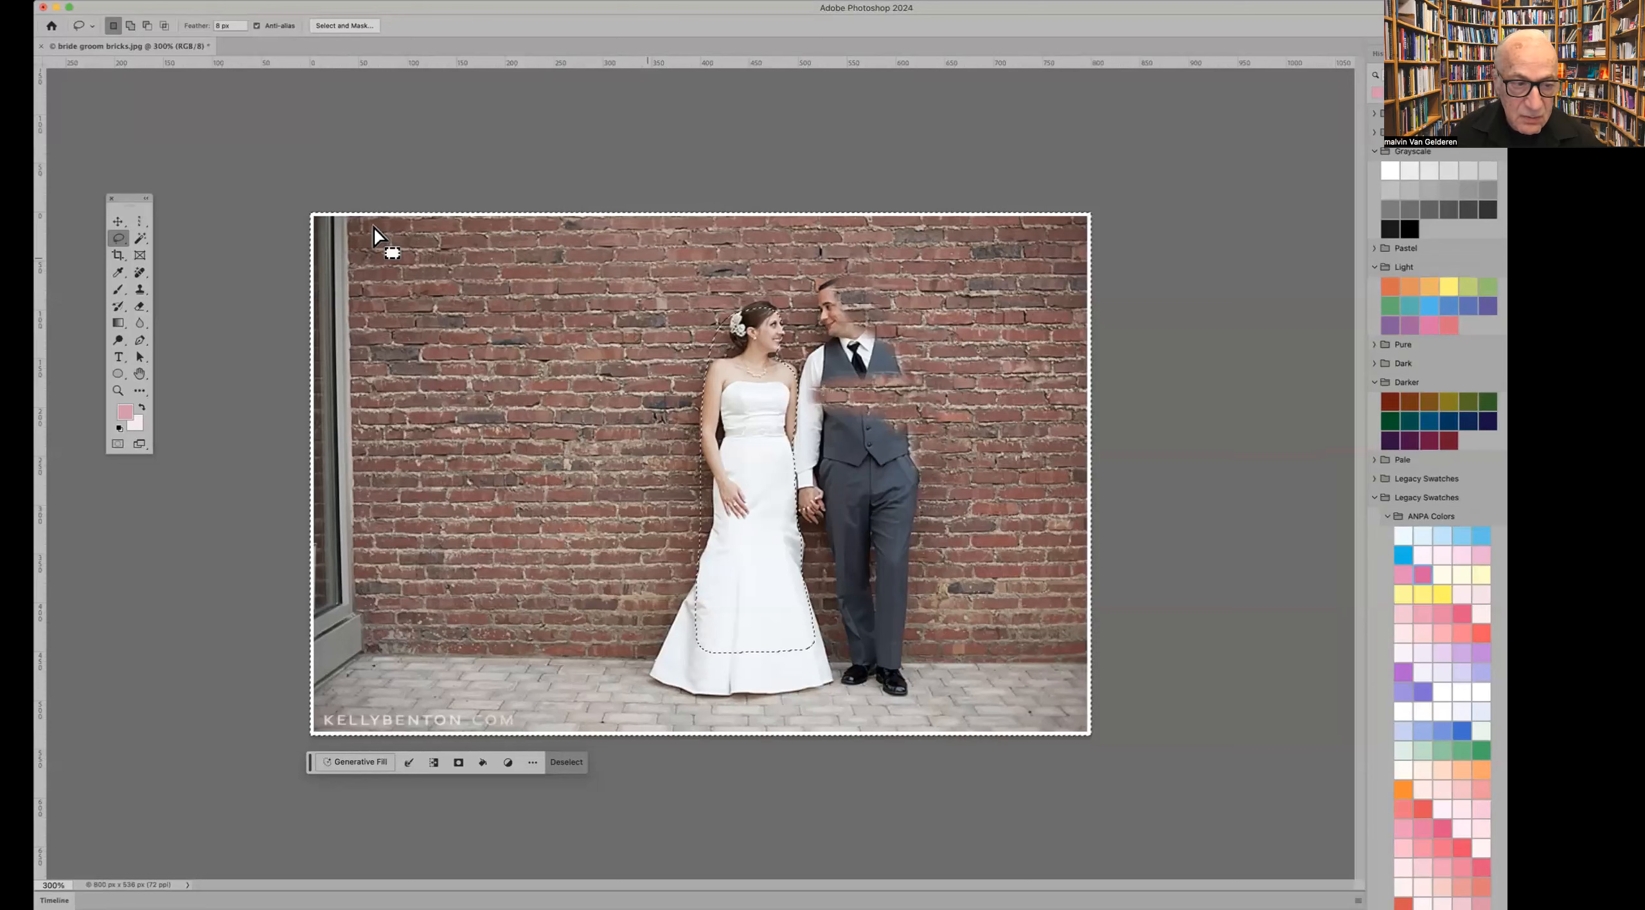
{"action": "left_click", "coordinate": [138, 289]}
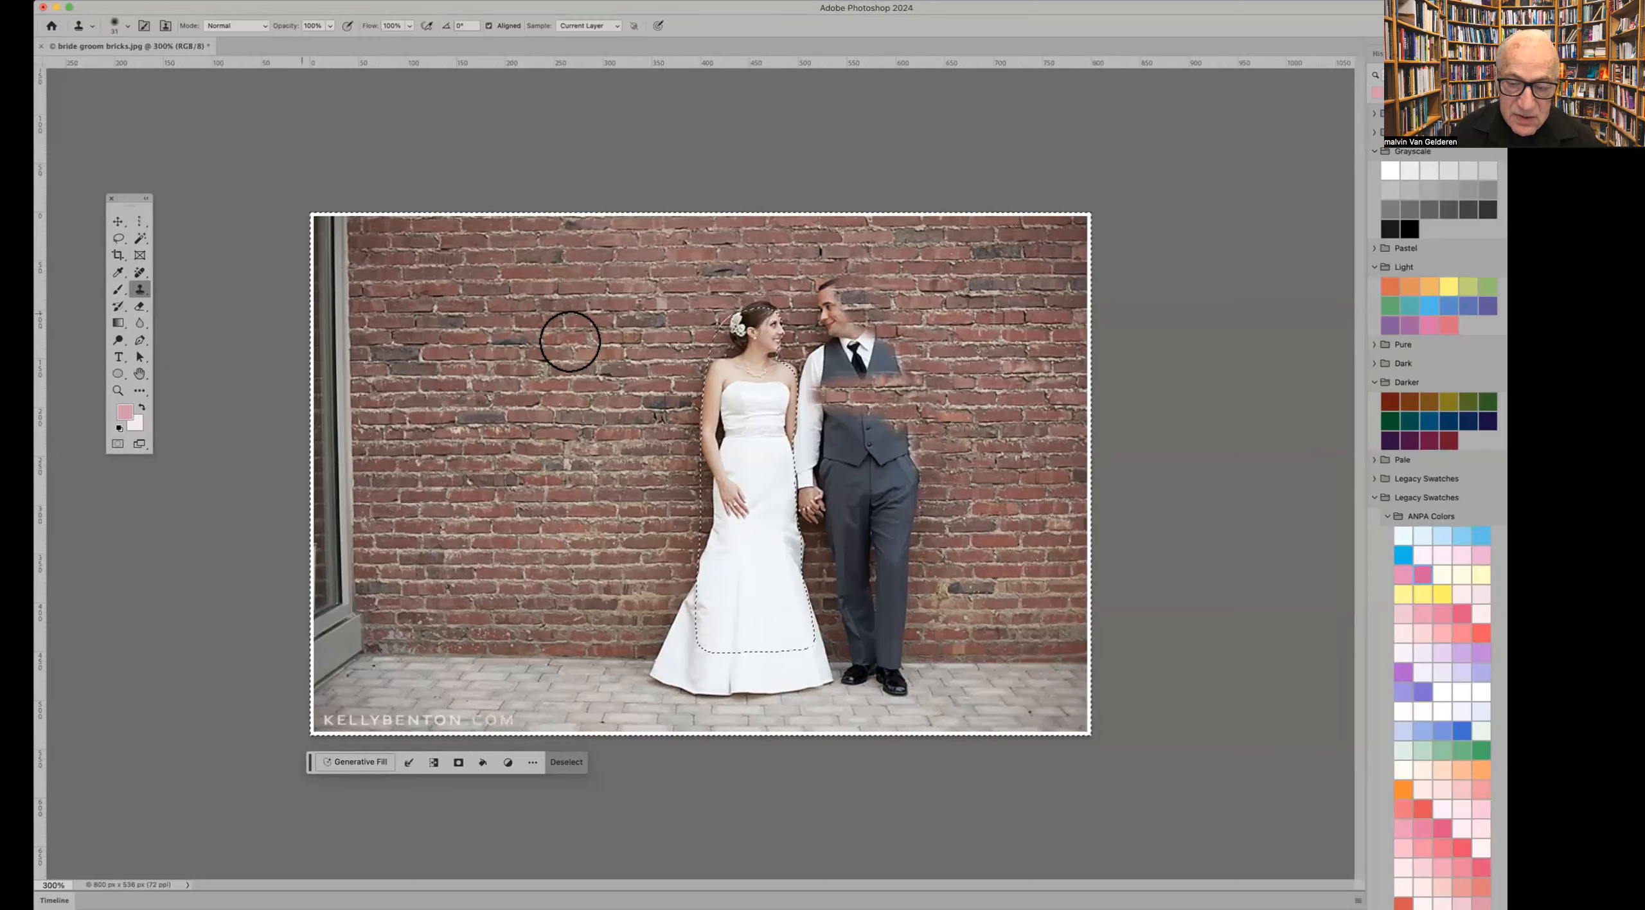
{"action": "left_click", "coordinate": [950, 331], "text": "alt"}
{"action": "left_click_drag", "start_coordinate": [950, 331], "coordinate": [832, 347]}
{"action": "key", "text": "super+z"}
Clone wall bricks over the groom's head, torso and upper legs, and clean up the white streak beside his legs
{"action": "left_click", "coordinate": [1036, 377], "text": "alt"}
{"action": "mouse_move", "coordinate": [885, 367]}
{"action": "left_mouse_down"}
{"action": "mouse_move", "coordinate": [788, 364]}
{"action": "mouse_move", "coordinate": [783, 421]}
{"action": "mouse_move", "coordinate": [821, 415]}
{"action": "mouse_move", "coordinate": [842, 393]}
{"action": "mouse_move", "coordinate": [811, 384]}
{"action": "mouse_move", "coordinate": [854, 368]}
{"action": "mouse_move", "coordinate": [786, 351]}
{"action": "mouse_move", "coordinate": [907, 346]}
{"action": "mouse_move", "coordinate": [828, 337]}
{"action": "mouse_move", "coordinate": [867, 317]}
{"action": "mouse_move", "coordinate": [812, 304]}
{"action": "mouse_move", "coordinate": [864, 298]}
{"action": "mouse_move", "coordinate": [800, 295]}
{"action": "mouse_move", "coordinate": [867, 305]}
{"action": "mouse_move", "coordinate": [889, 421]}
{"action": "mouse_move", "coordinate": [785, 437]}
{"action": "mouse_move", "coordinate": [872, 456]}
{"action": "mouse_move", "coordinate": [803, 458]}
{"action": "mouse_move", "coordinate": [886, 466]}
{"action": "mouse_move", "coordinate": [801, 479]}
{"action": "mouse_move", "coordinate": [887, 492]}
{"action": "mouse_move", "coordinate": [819, 503]}
{"action": "mouse_move", "coordinate": [911, 523]}
{"action": "mouse_move", "coordinate": [897, 514]}
{"action": "mouse_move", "coordinate": [931, 484]}
{"action": "mouse_move", "coordinate": [907, 478]}
{"action": "mouse_move", "coordinate": [916, 451]}
{"action": "mouse_move", "coordinate": [848, 404]}
{"action": "mouse_move", "coordinate": [811, 536]}
{"action": "mouse_move", "coordinate": [915, 543]}
{"action": "mouse_move", "coordinate": [832, 543]}
{"action": "mouse_move", "coordinate": [951, 572]}
{"action": "mouse_move", "coordinate": [866, 551]}
{"action": "mouse_move", "coordinate": [832, 562]}
{"action": "mouse_move", "coordinate": [950, 556]}
{"action": "left_mouse_up"}
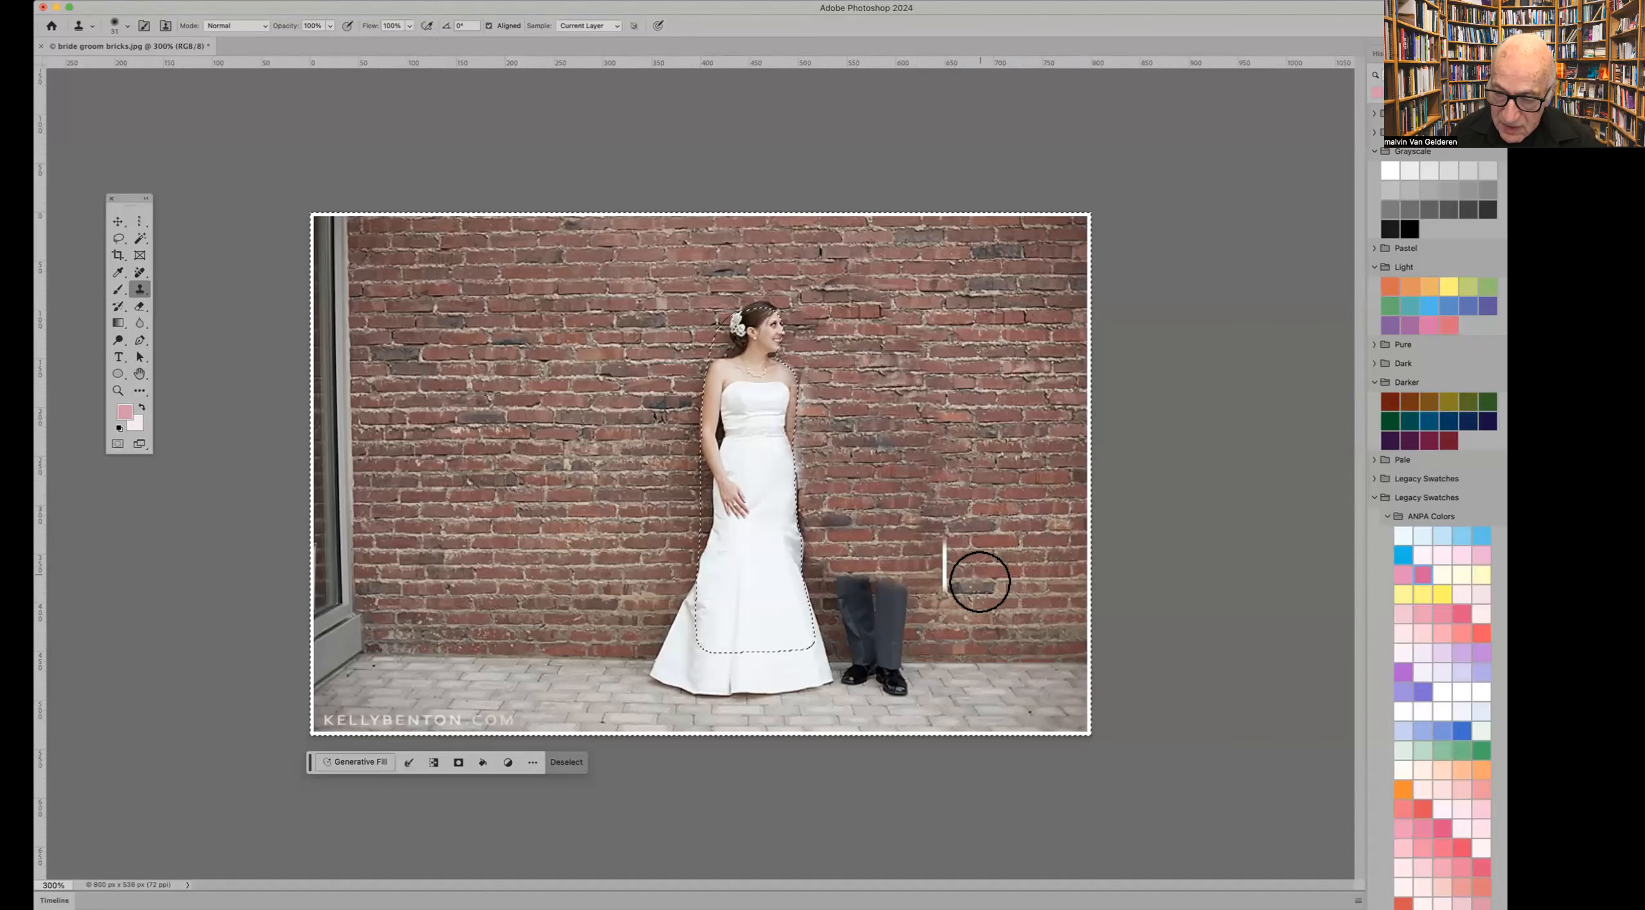
{"action": "mouse_move", "coordinate": [933, 557]}
{"action": "left_mouse_down"}
{"action": "mouse_move", "coordinate": [955, 580]}
{"action": "mouse_move", "coordinate": [925, 580]}
{"action": "mouse_move", "coordinate": [940, 580]}
{"action": "left_mouse_up"}
{"action": "left_click", "coordinate": [1000, 583], "text": "alt"}
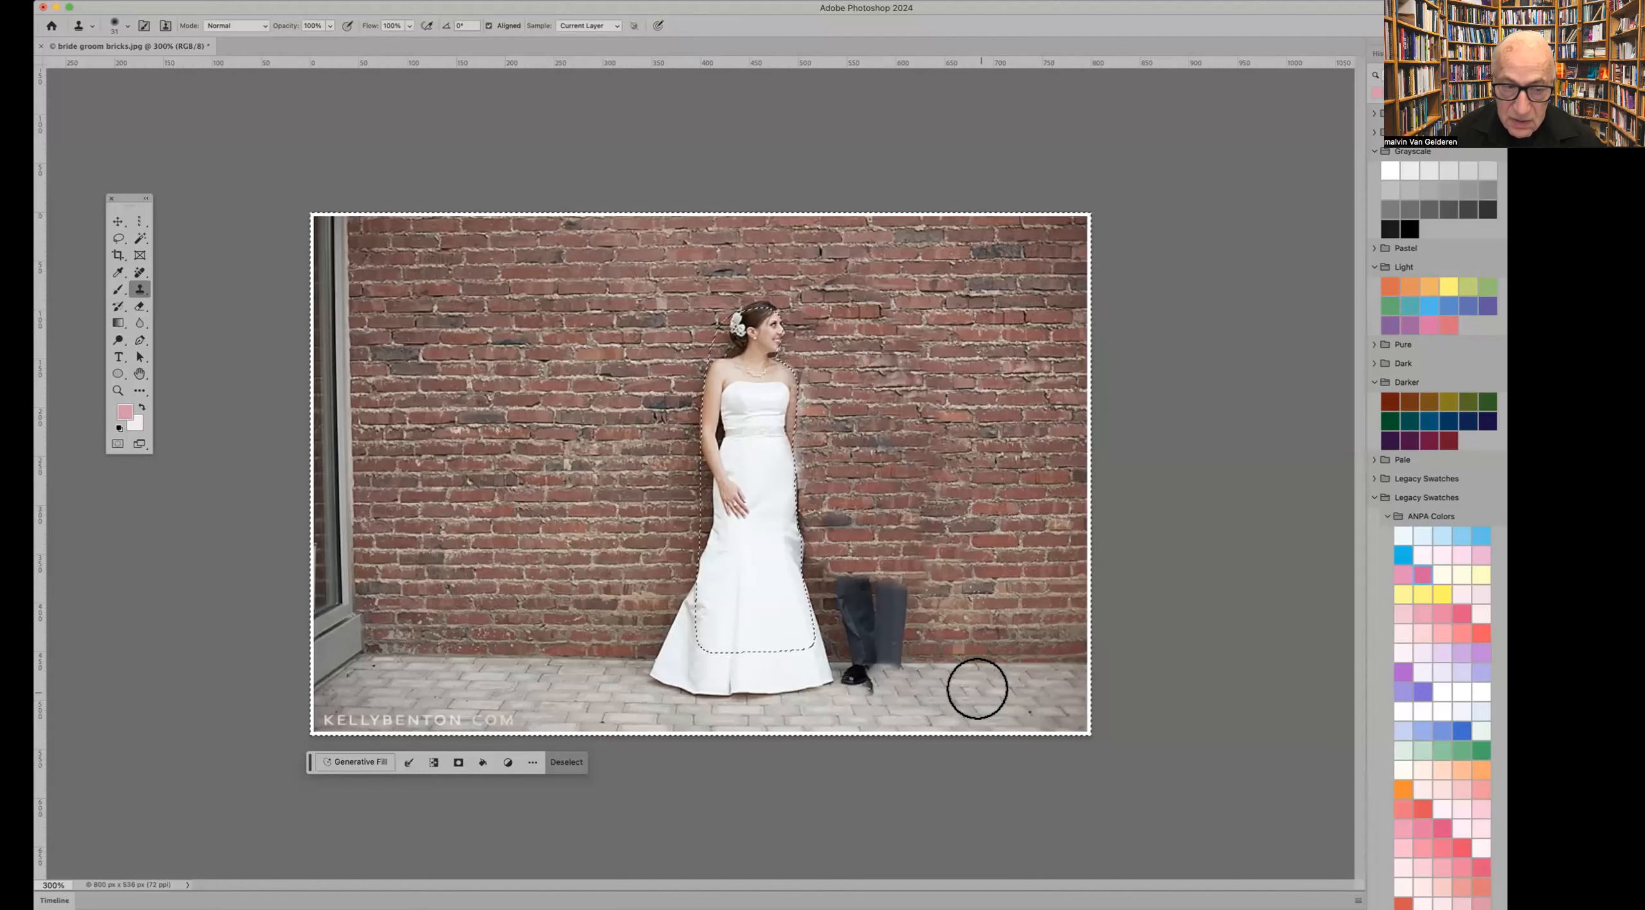
Sample a brick colour with the Brush tool and paint it over the groom's remaining trouser leg farthest from the bride
{"action": "left_click", "coordinate": [117, 288]}
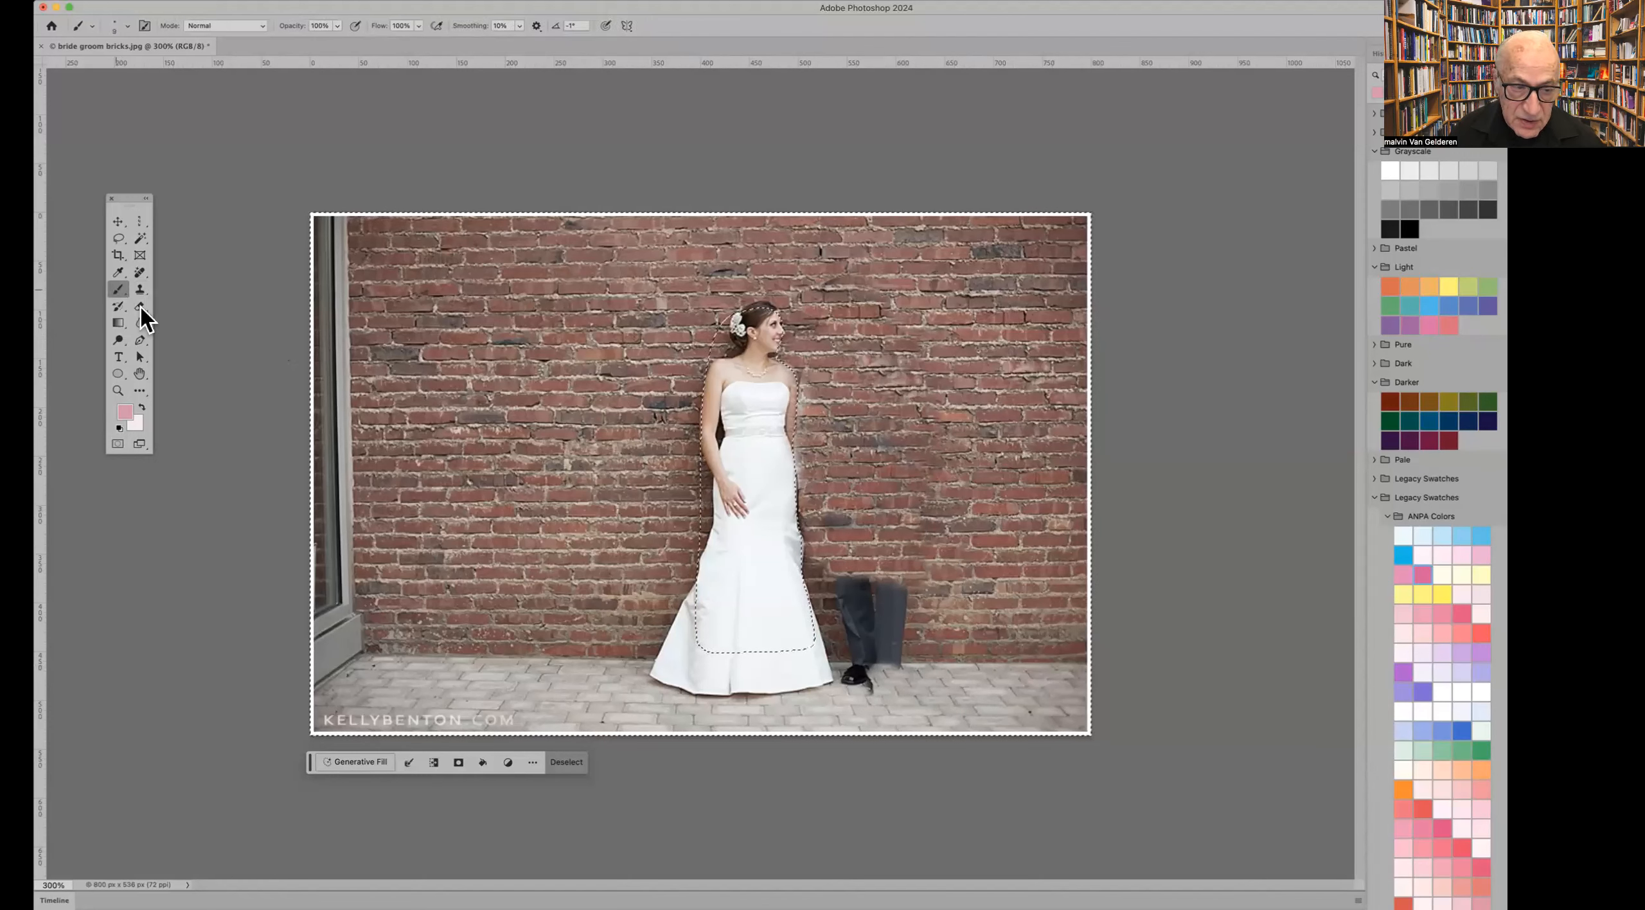
{"action": "left_click", "coordinate": [933, 594], "text": "alt"}
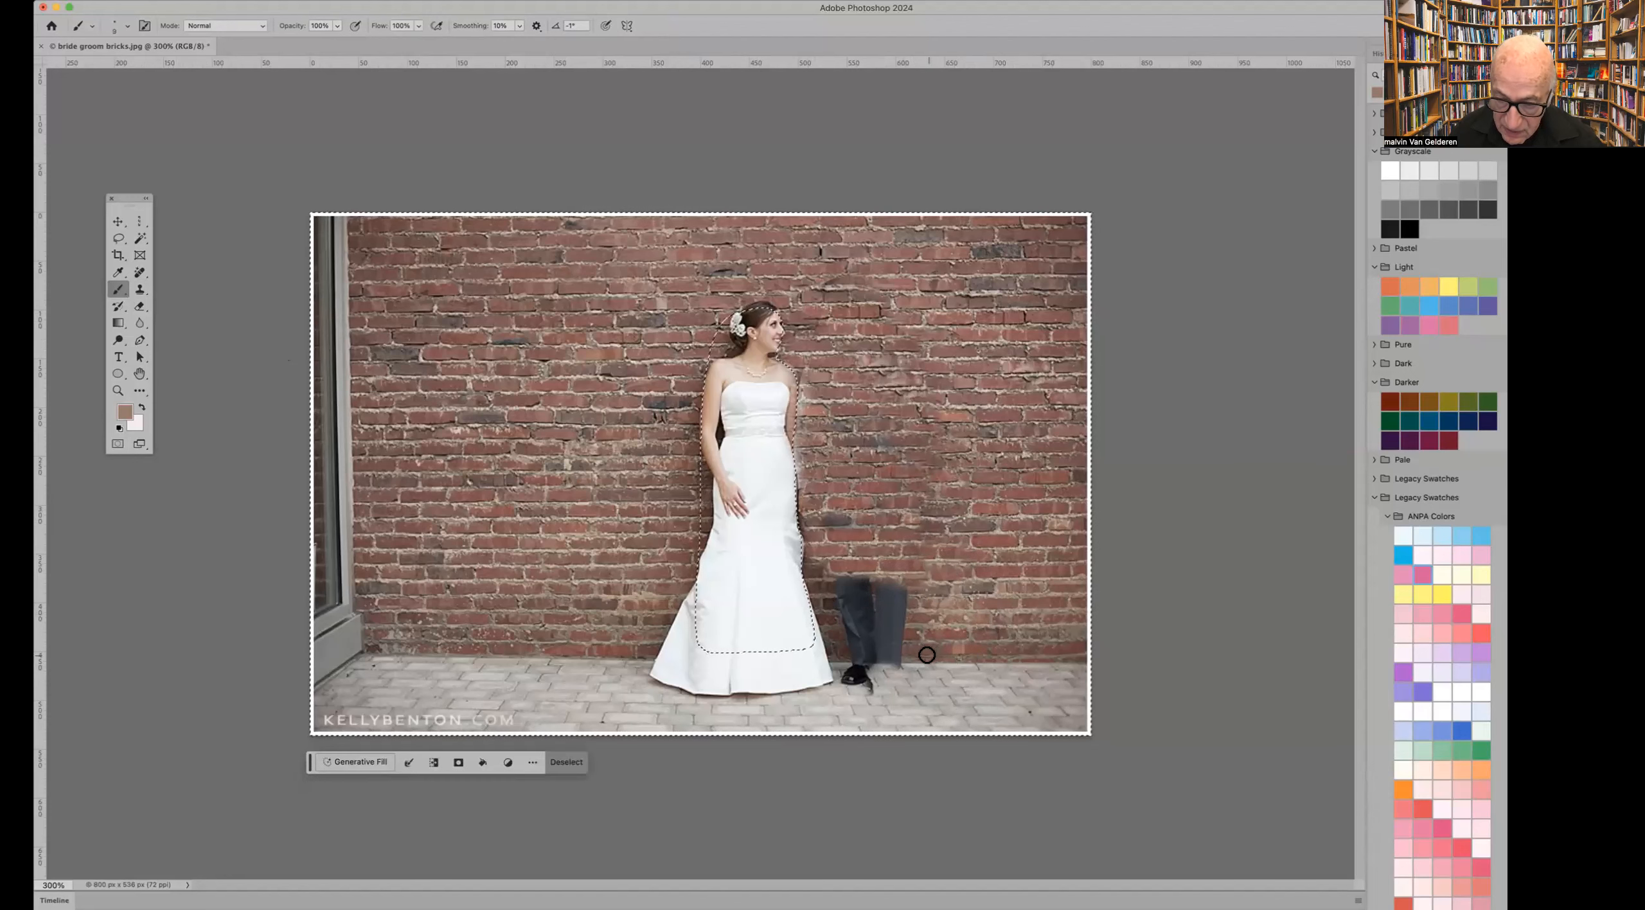
{"action": "mouse_move", "coordinate": [911, 657]}
{"action": "left_mouse_down"}
{"action": "mouse_move", "coordinate": [873, 635]}
{"action": "mouse_move", "coordinate": [911, 616]}
{"action": "left_mouse_up"}
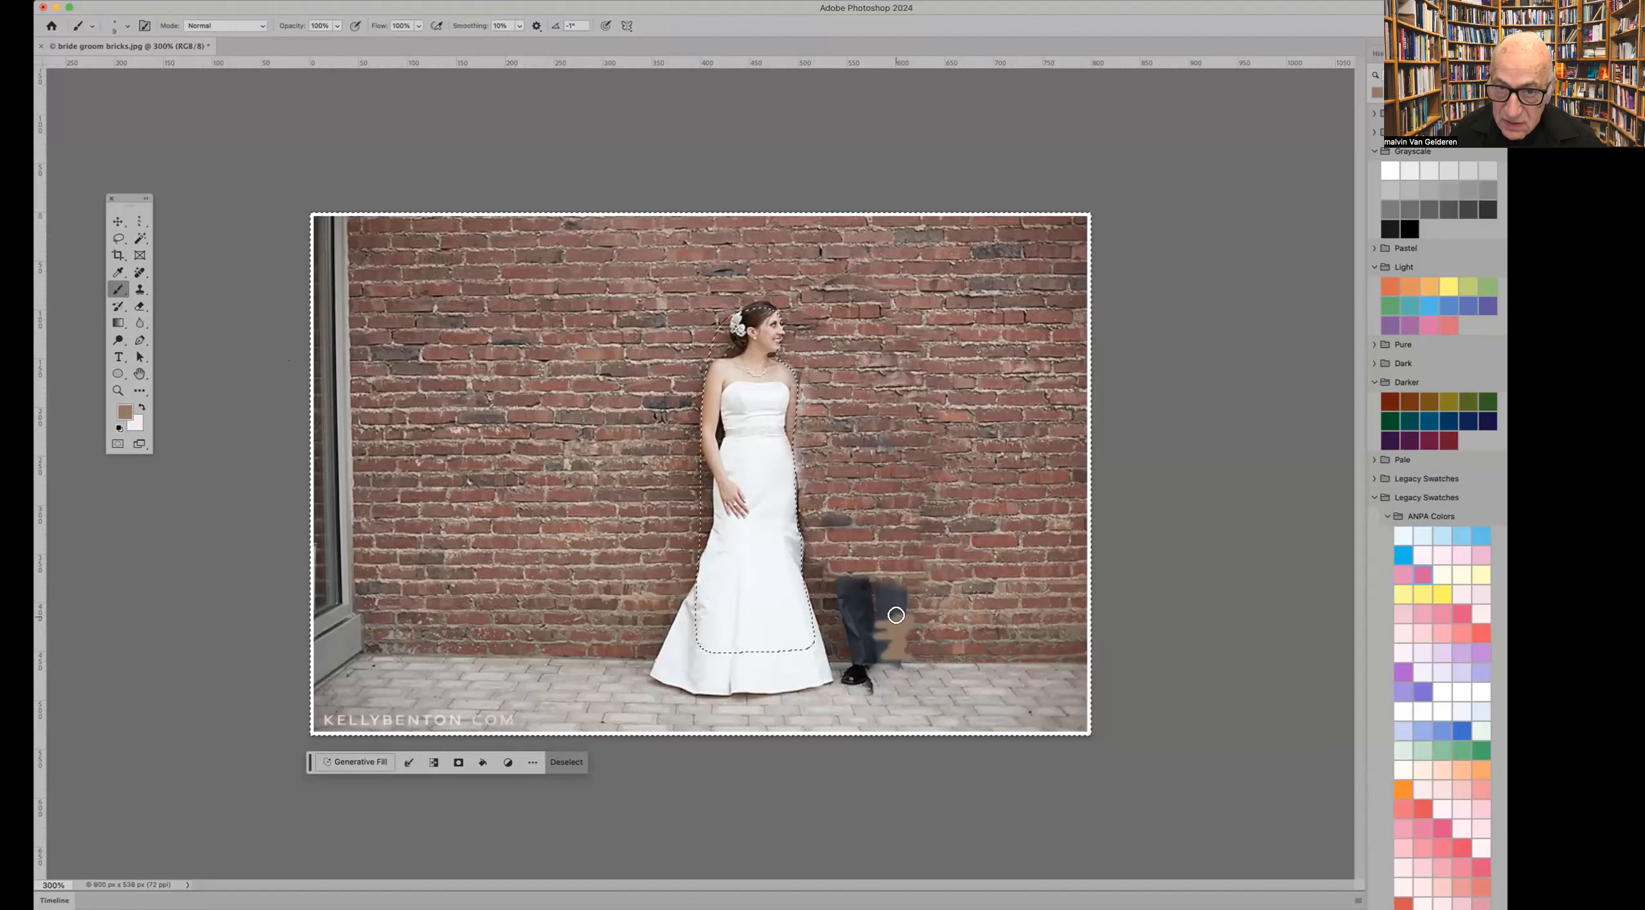